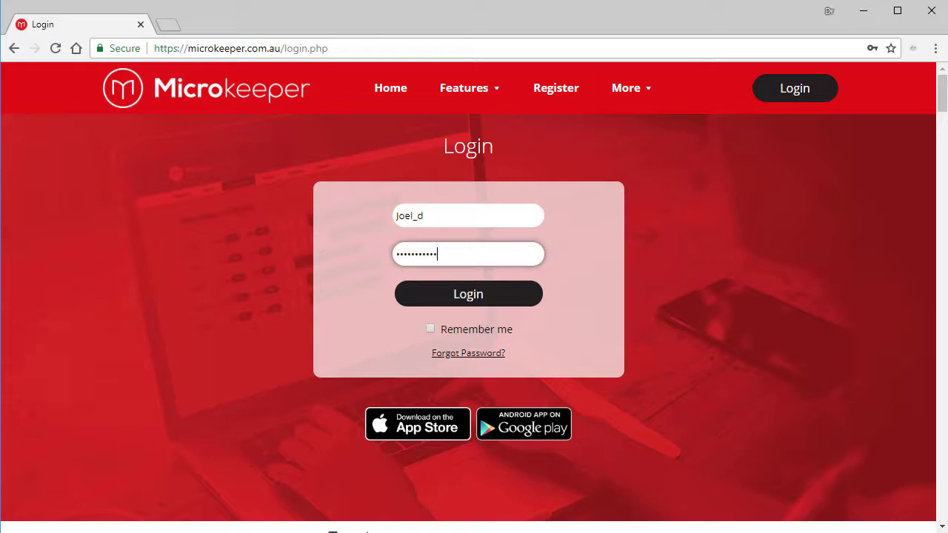
# Log in and open the payslips for Run 2019/1 from the Payruns list
pyautogui.click(505, 302)
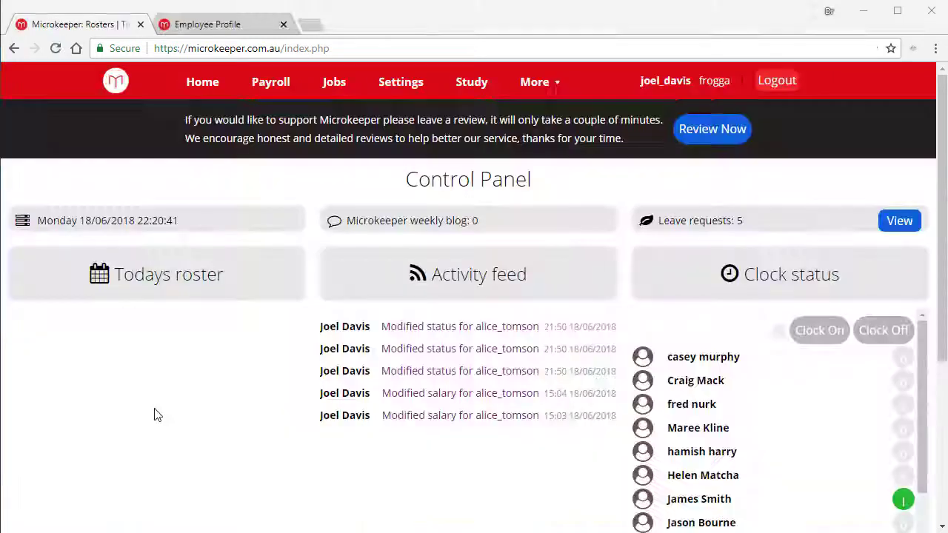
pyautogui.moveTo(268, 94)
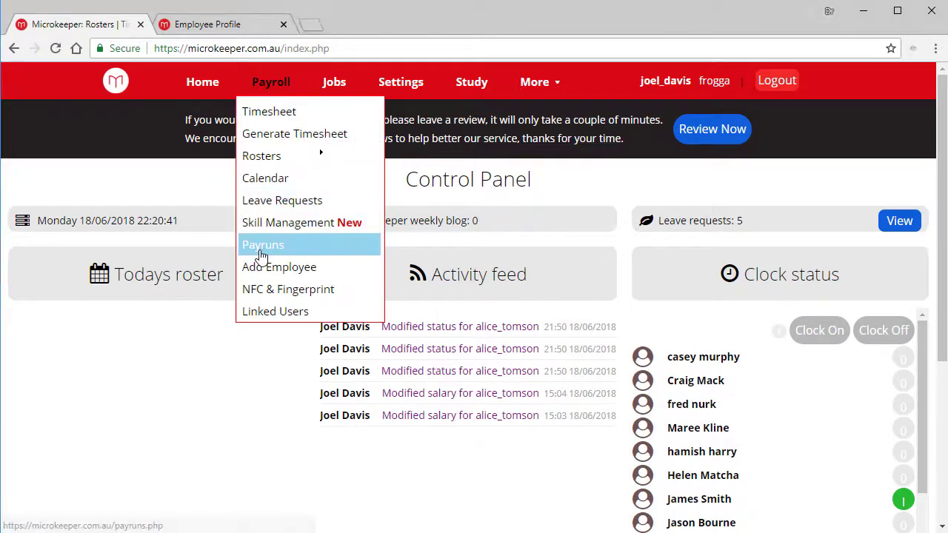
pyautogui.click(261, 255)
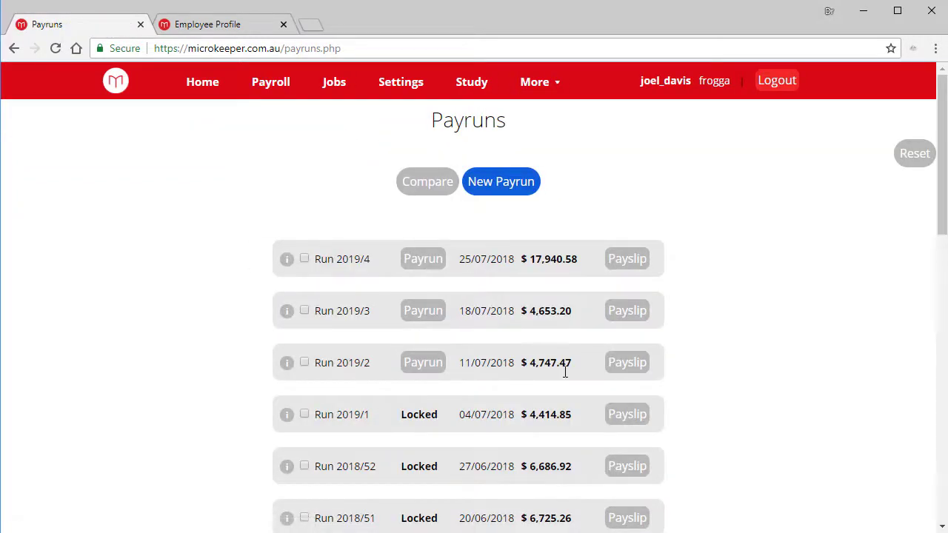
pyautogui.click(627, 415)
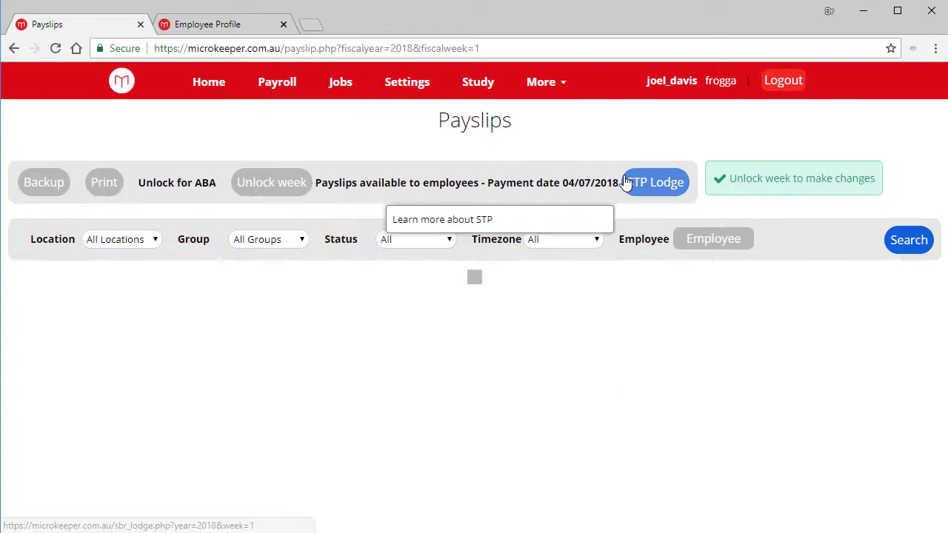
# Validate Run 2019/1's STP data as a Normal payrun and confirm the data is reviewed
pyautogui.click(659, 182)
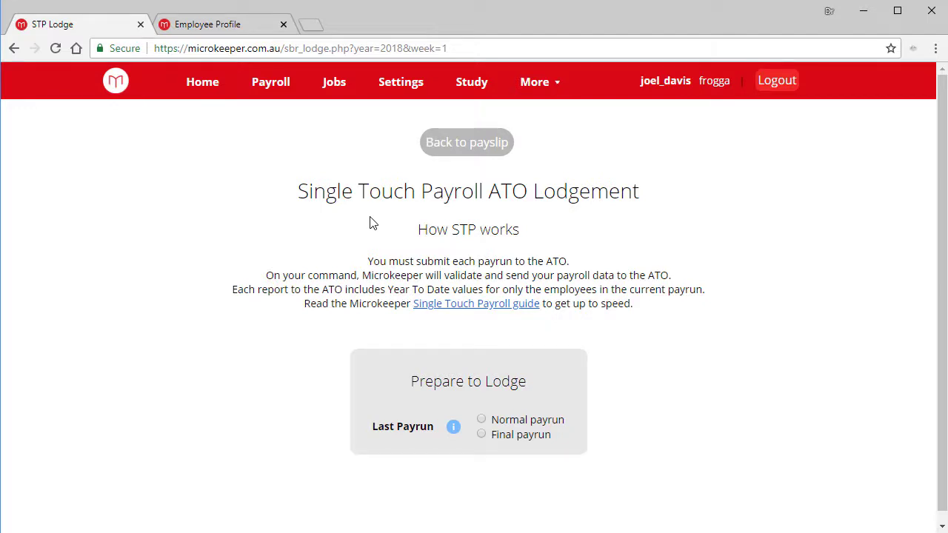
pyautogui.scroll(-1, 370, 222)
pyautogui.click(479, 410)
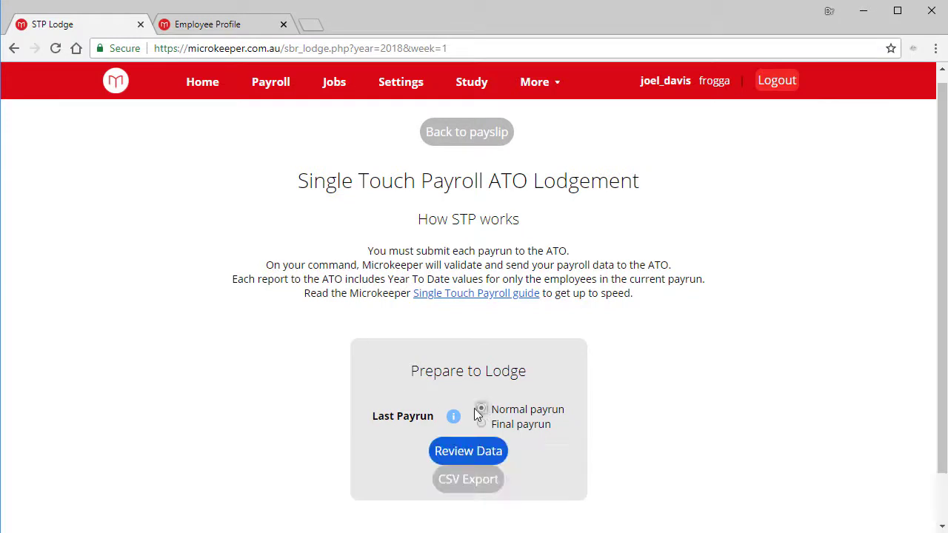
pyautogui.scroll(-2, 385, 377)
pyautogui.scroll(3, 459, 429)
pyautogui.click(471, 462)
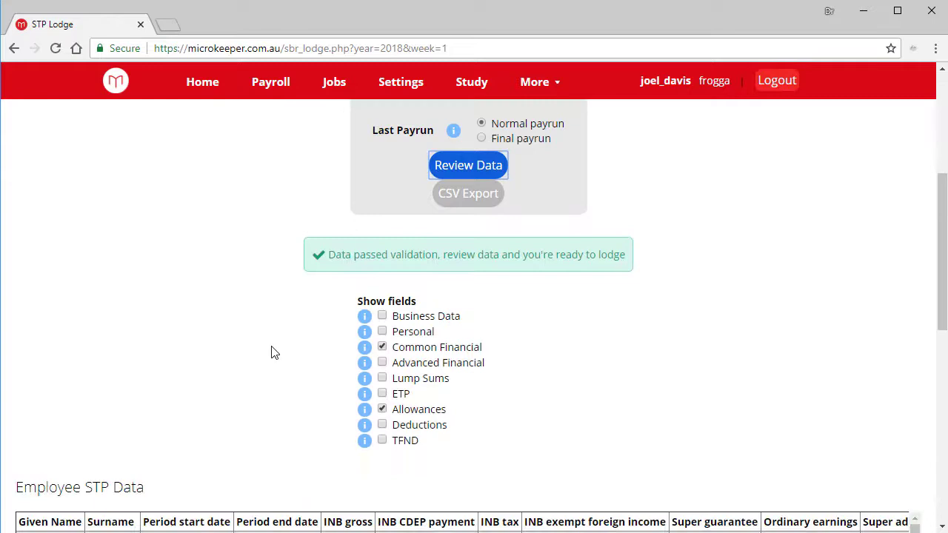
pyautogui.scroll(-8, 269, 352)
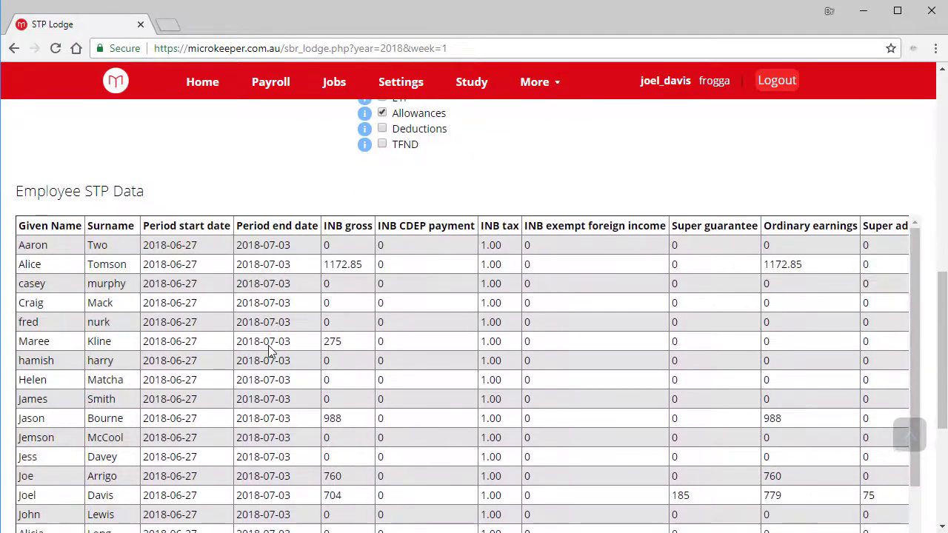
pyautogui.scroll(-6, 269, 348)
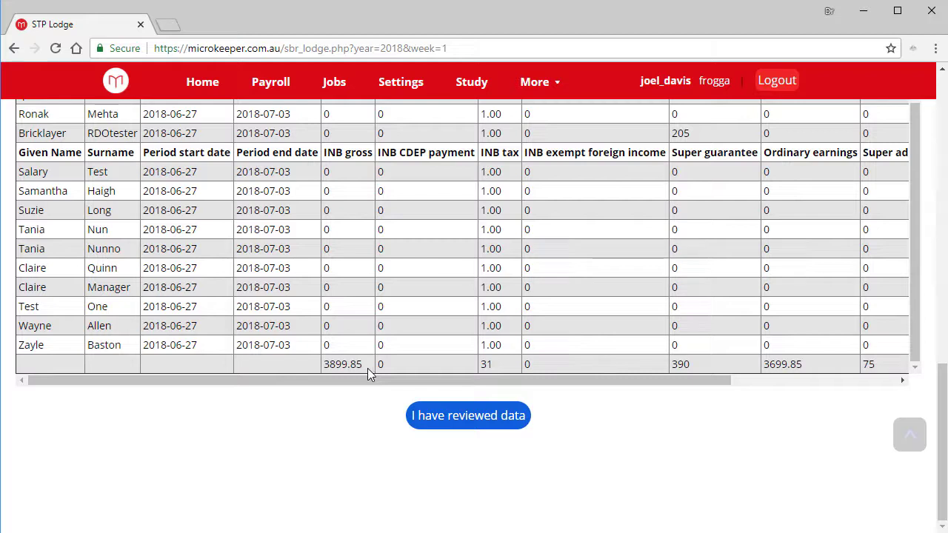
pyautogui.click(486, 423)
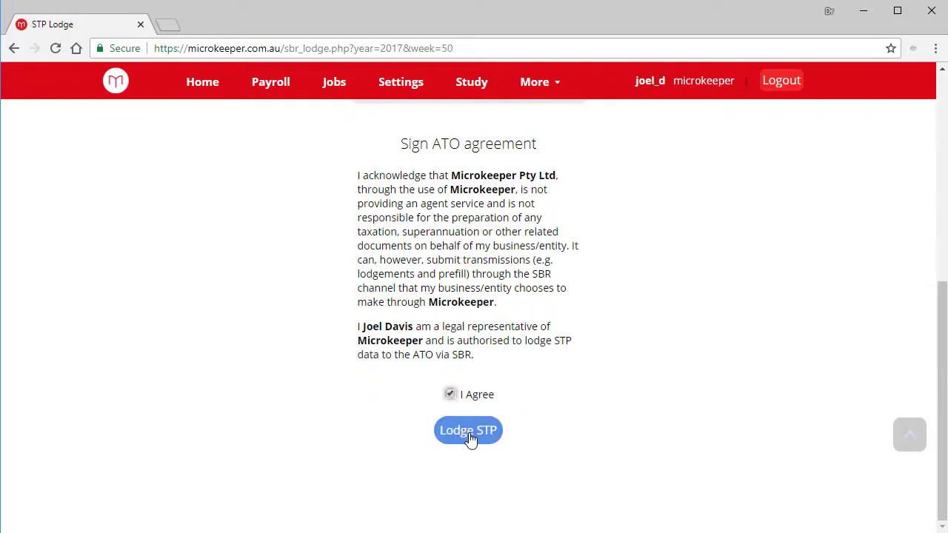
# Lodge the STP report and check that log entry 1 shows Submitting
pyautogui.click(470, 433)
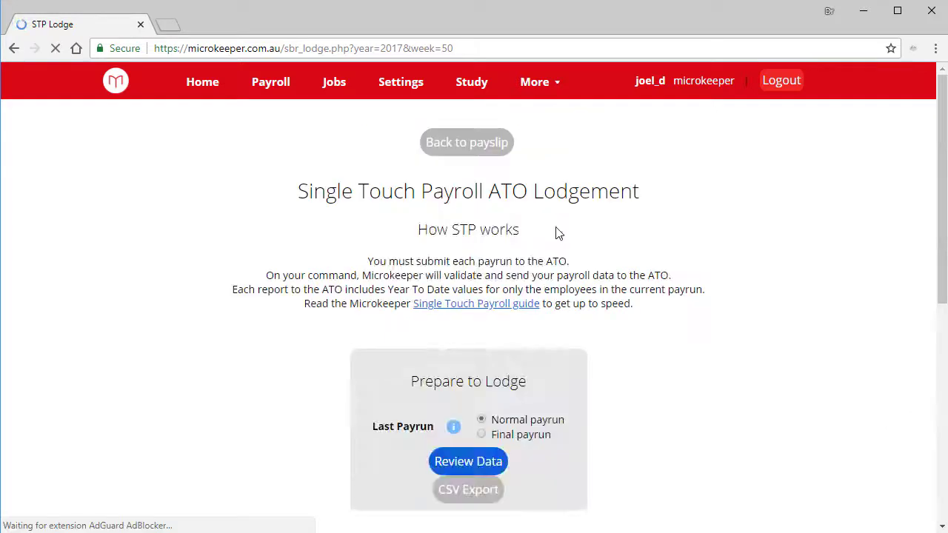
pyautogui.moveTo(514, 299)
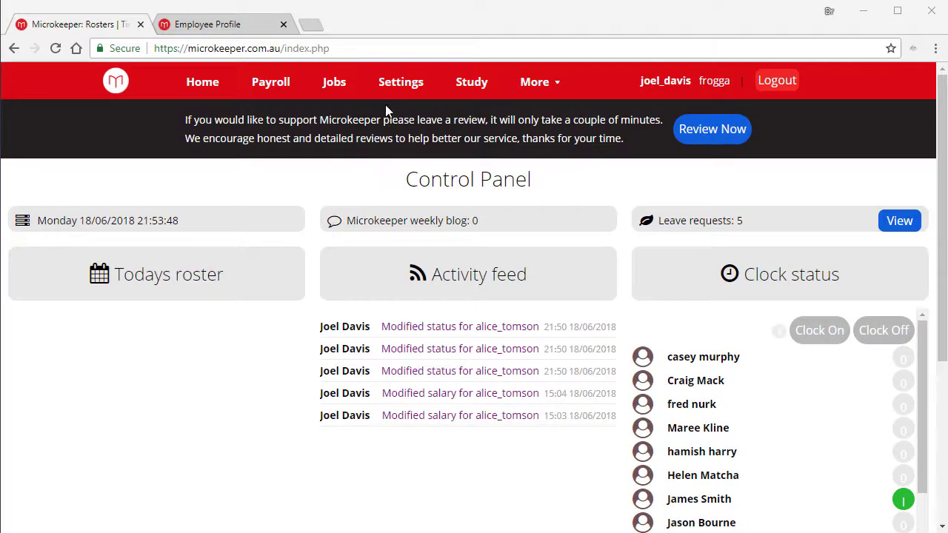
# Copy the ATO/SBR Software ID from Global settings and bring up the AUSkey extension
pyautogui.moveTo(401, 83)
pyautogui.moveTo(393, 111)
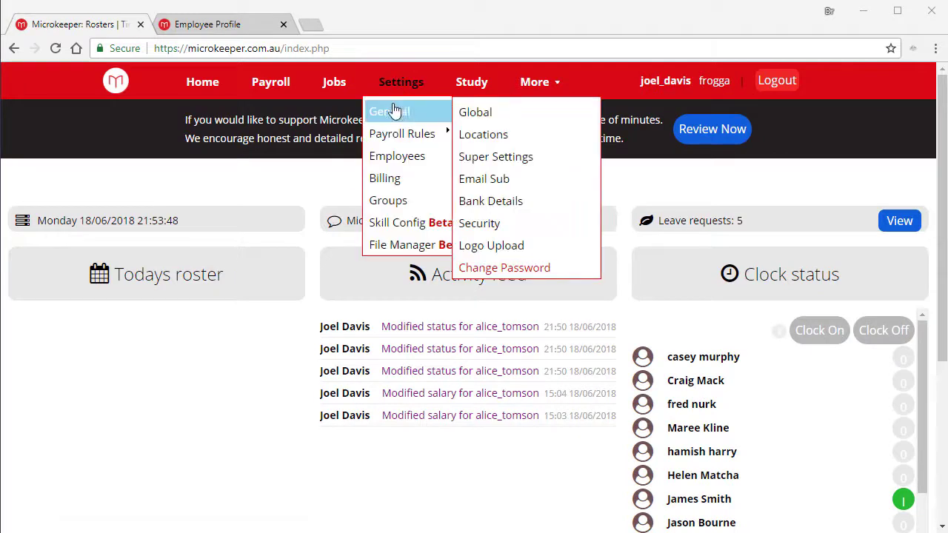
pyautogui.click(504, 120)
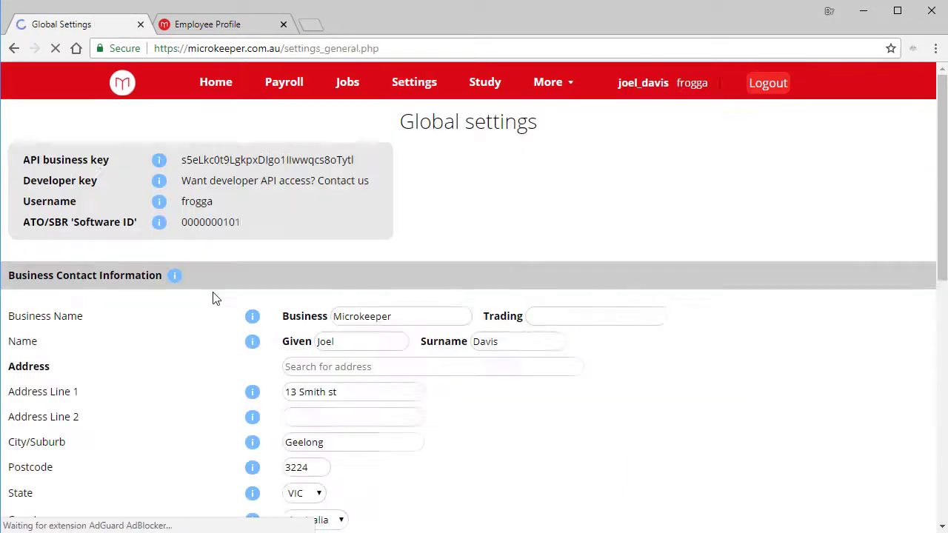
pyautogui.doubleClick(225, 223)
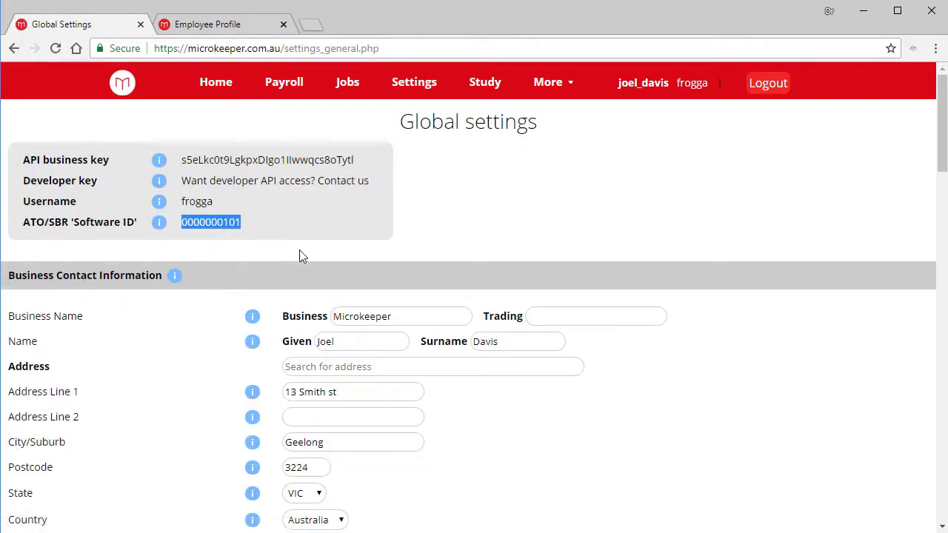
pyautogui.click(448, 226)
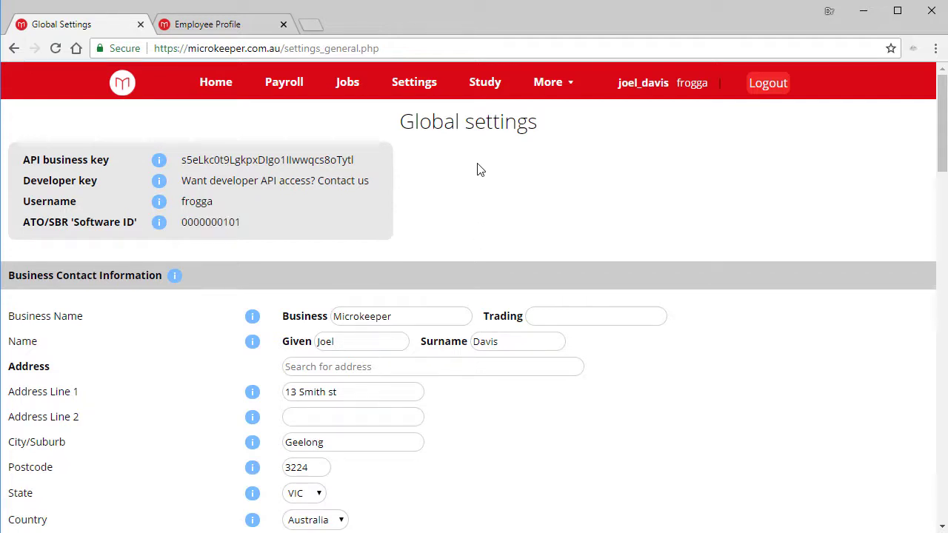
pyautogui.rightClick(920, 50)
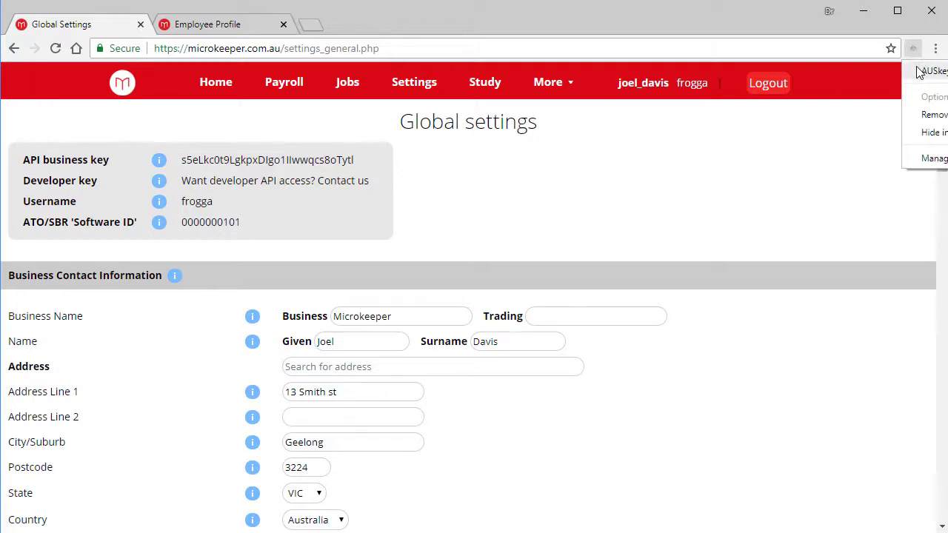
pyautogui.click(827, 155)
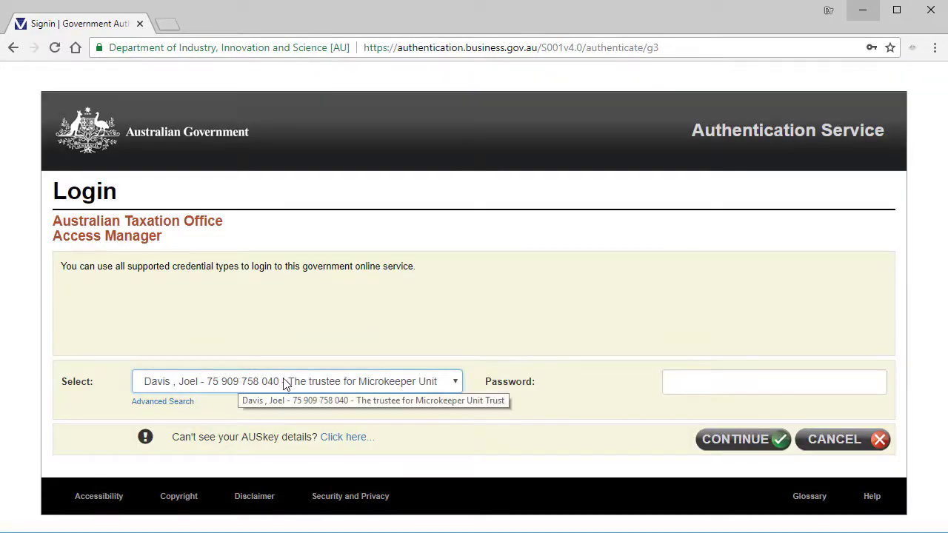
# Sign in to ATO Access Manager with the saved AUSkey password
pyautogui.click(750, 383)
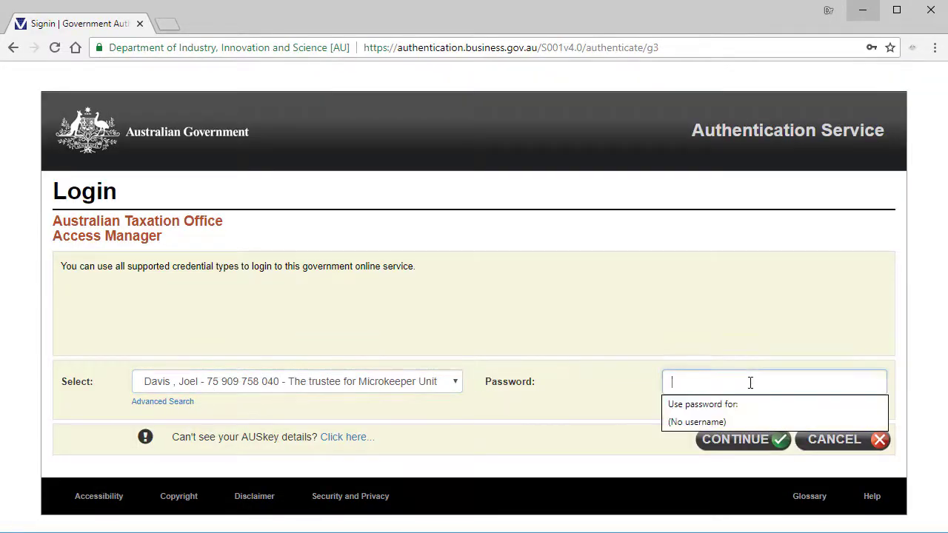
pyautogui.click(717, 420)
pyautogui.click(727, 444)
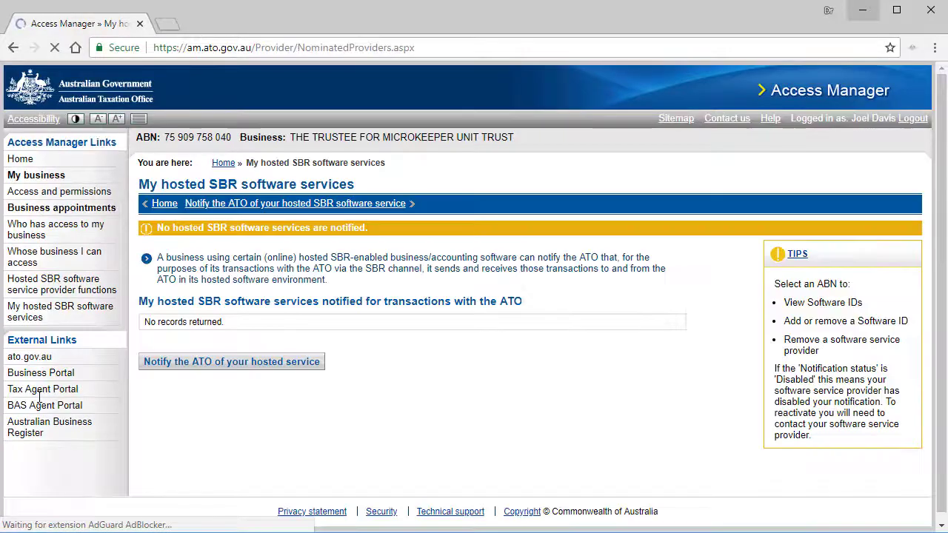
pyautogui.click(220, 385)
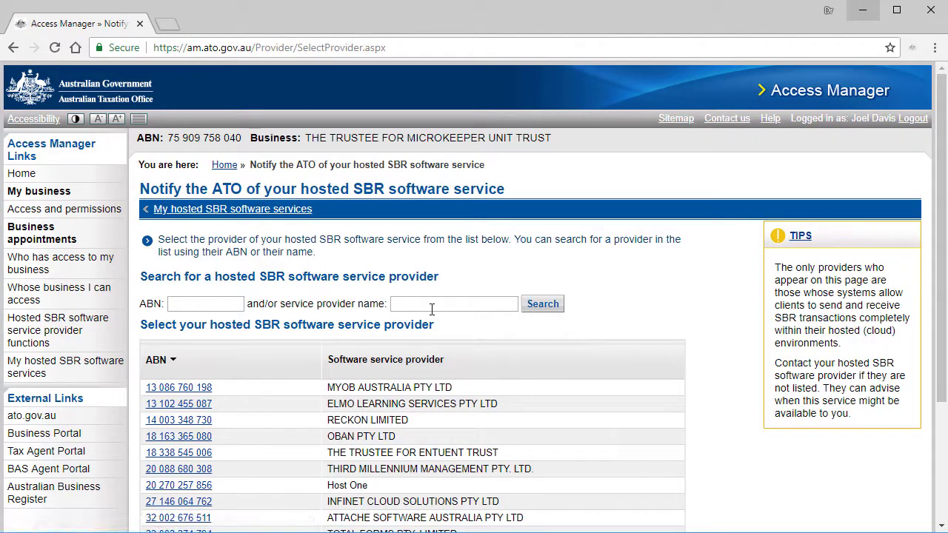
pyautogui.click(432, 305)
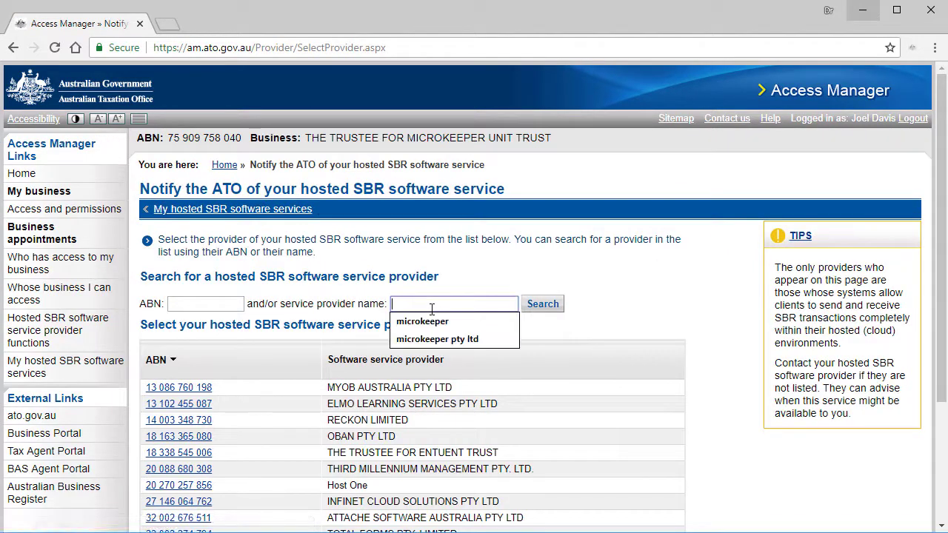
pyautogui.click(422, 322)
pyautogui.click(542, 303)
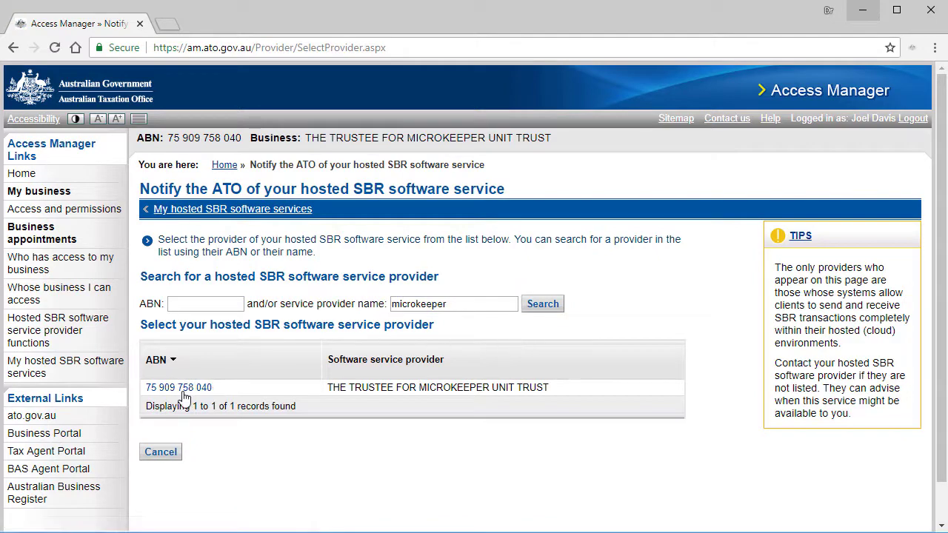
pyautogui.click(182, 388)
pyautogui.click(322, 383)
pyautogui.hotkey('ctrl', 'v')
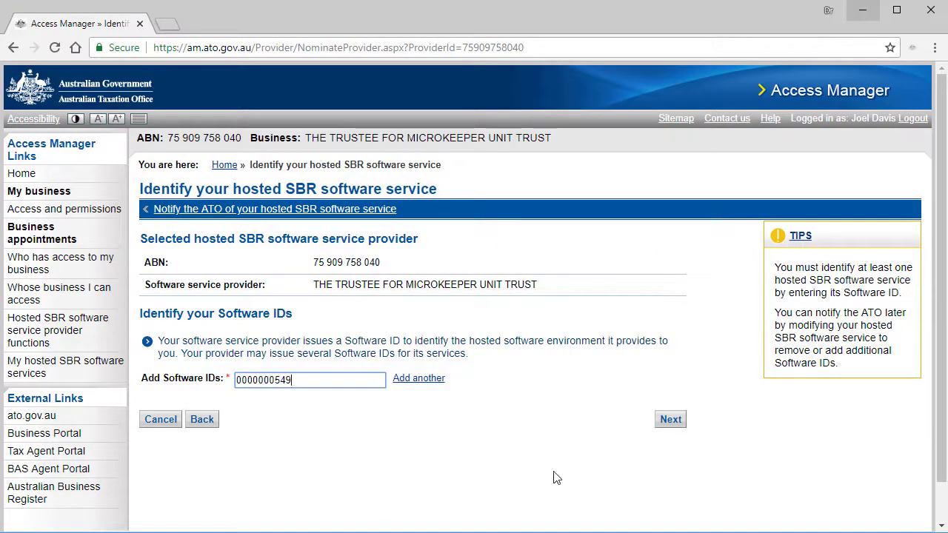
pyautogui.click(670, 420)
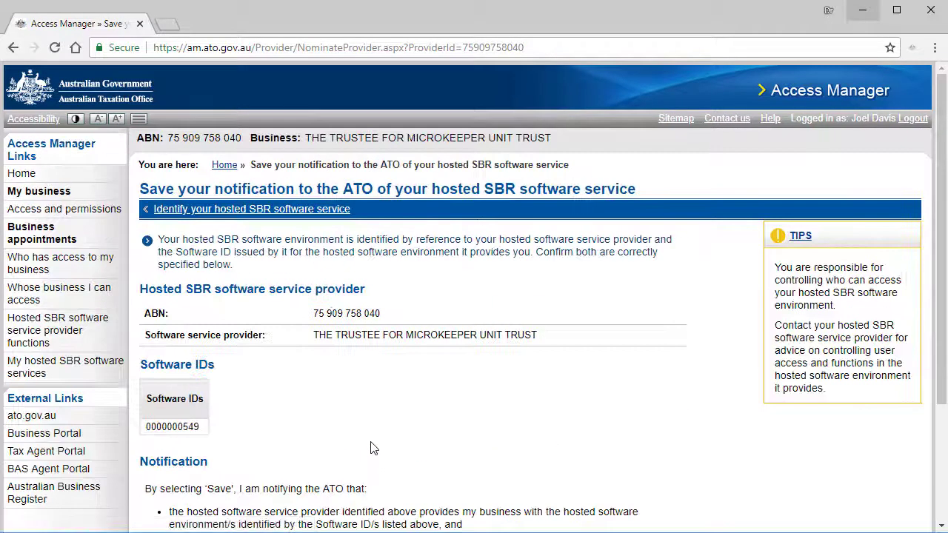
pyautogui.scroll(-3, 373, 448)
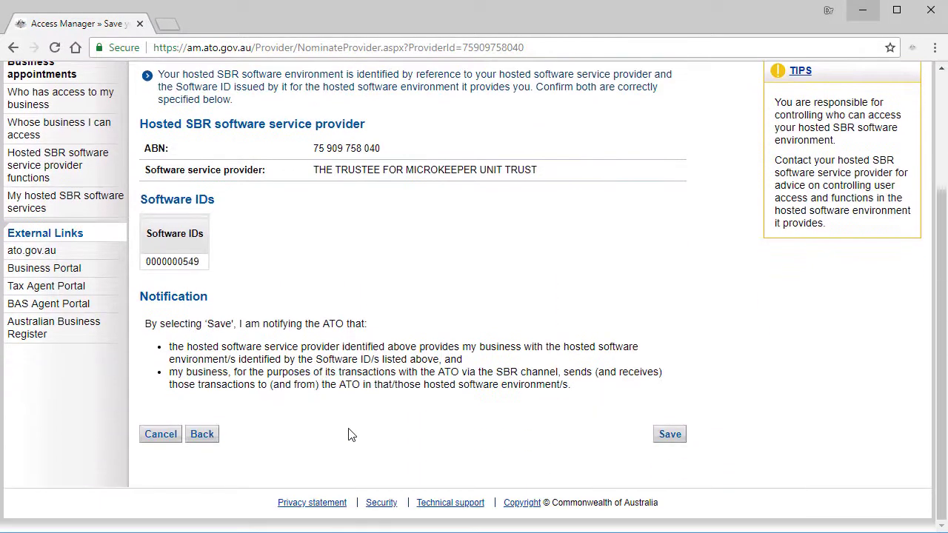
# Save the hosted-service notification, then re-lodge the STP report, logged as Successful
pyautogui.click(674, 439)
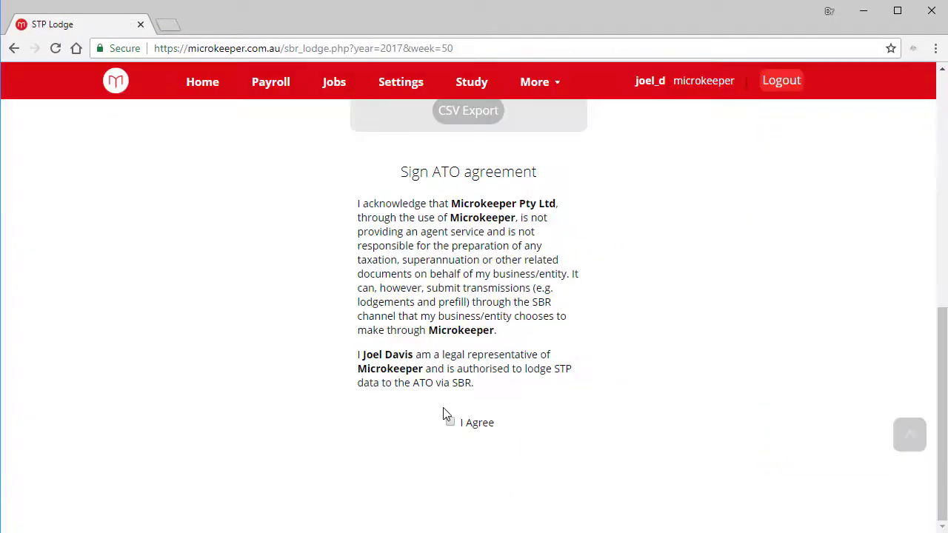
pyautogui.click(450, 423)
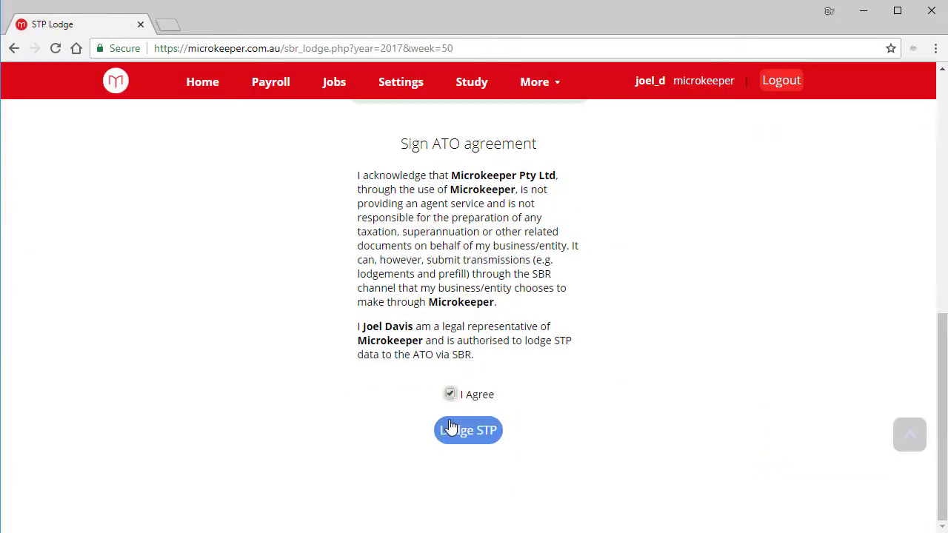
pyautogui.click(467, 431)
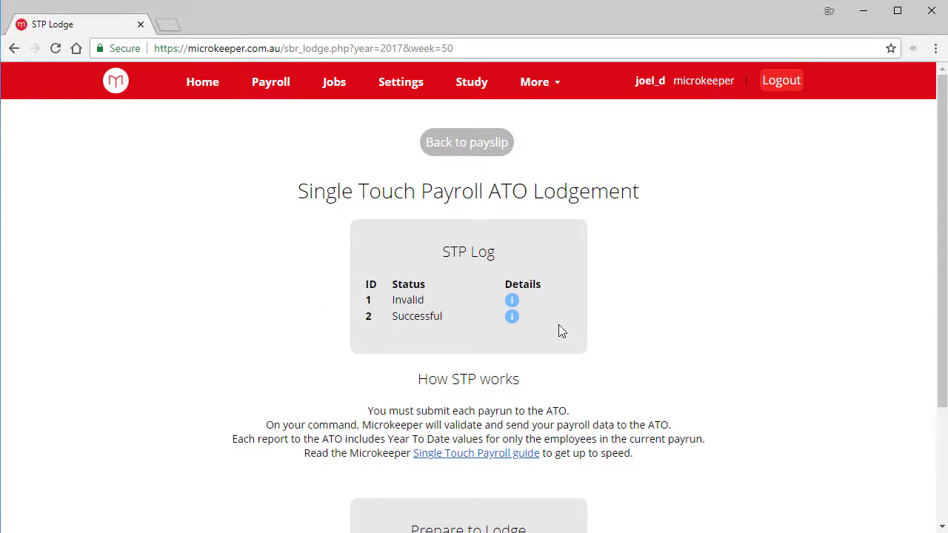
pyautogui.moveTo(514, 318)
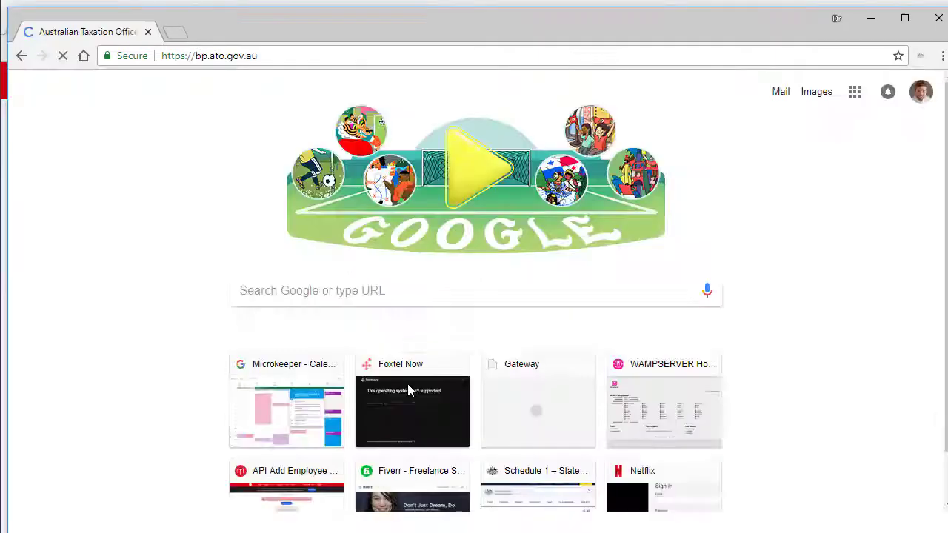
# Log back into the Business Portal and view the 2017-2018 STP pay event transactions
pyautogui.scroll(-3, 187, 403)
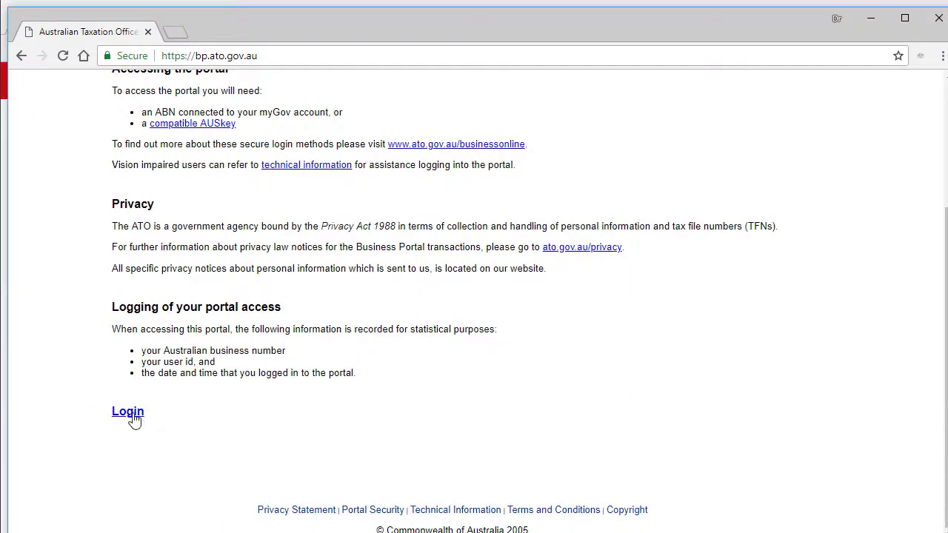
pyautogui.click(131, 416)
pyautogui.doubleClick(241, 25)
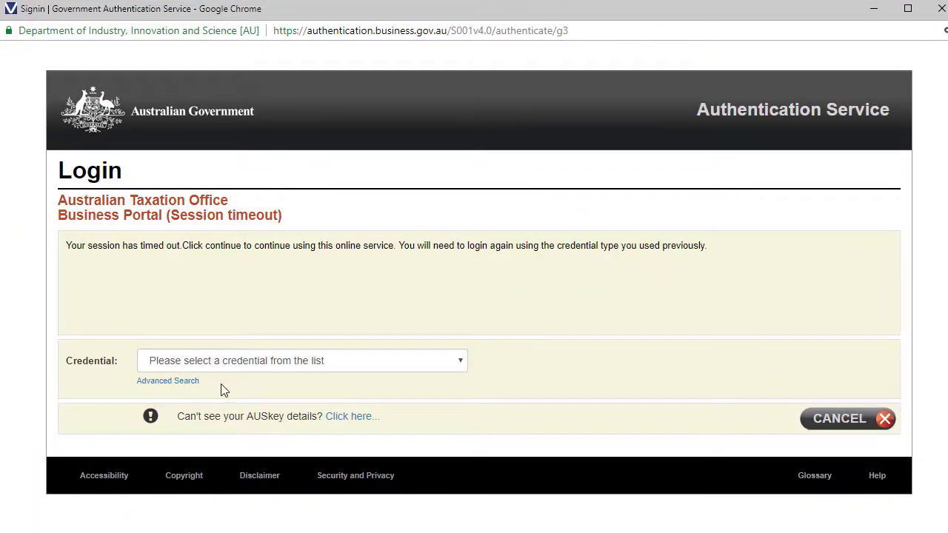
pyautogui.click(280, 370)
pyautogui.click(389, 403)
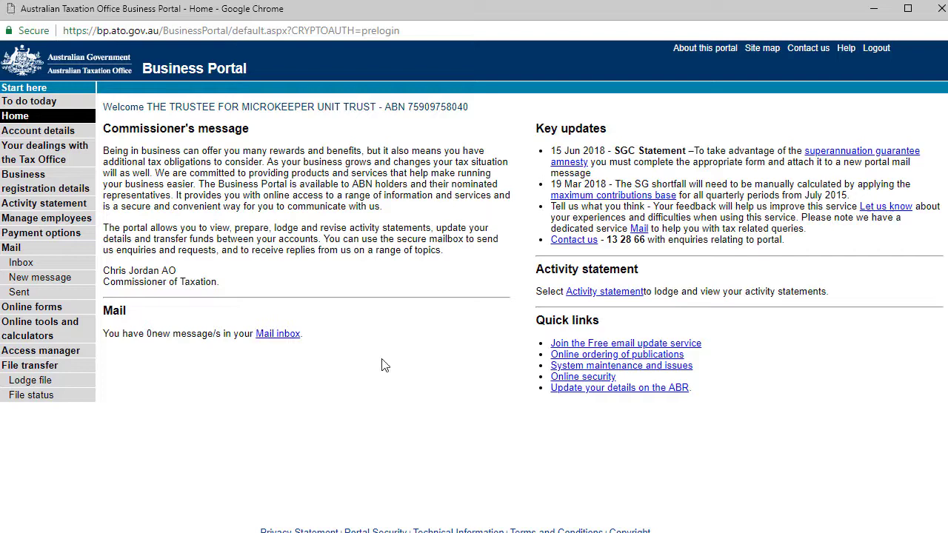
pyautogui.click(67, 219)
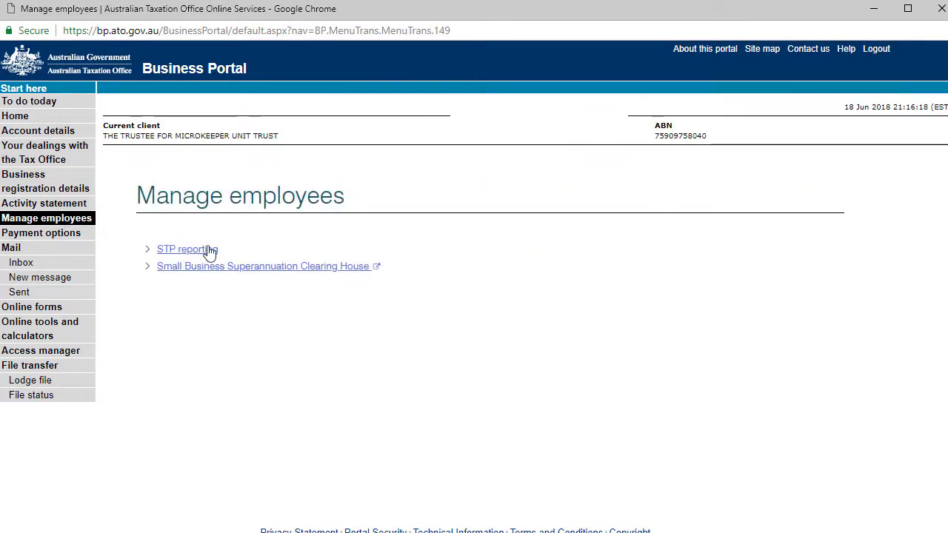
pyautogui.click(187, 249)
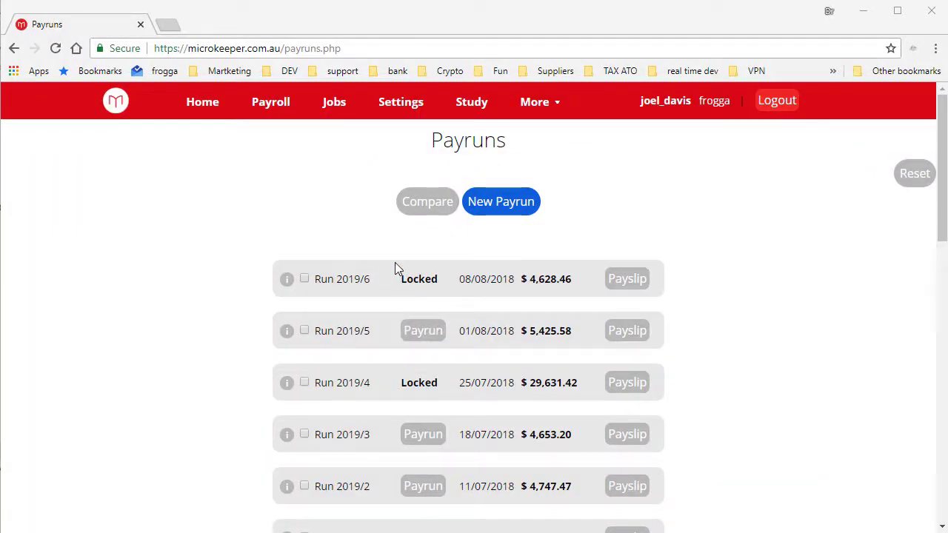
# Change the Laundry extra earnings rule's STP category from INB to Laundry and save
pyautogui.moveTo(394, 104)
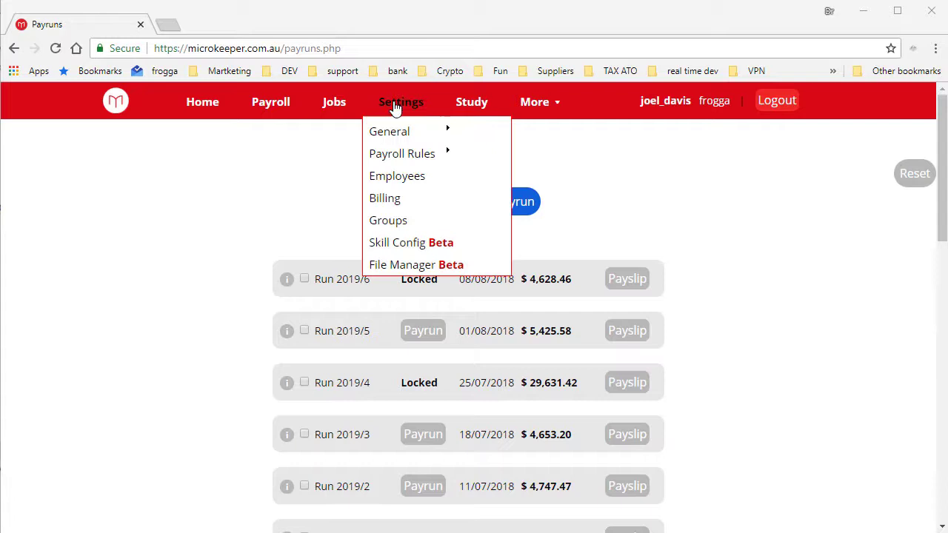
pyautogui.moveTo(393, 156)
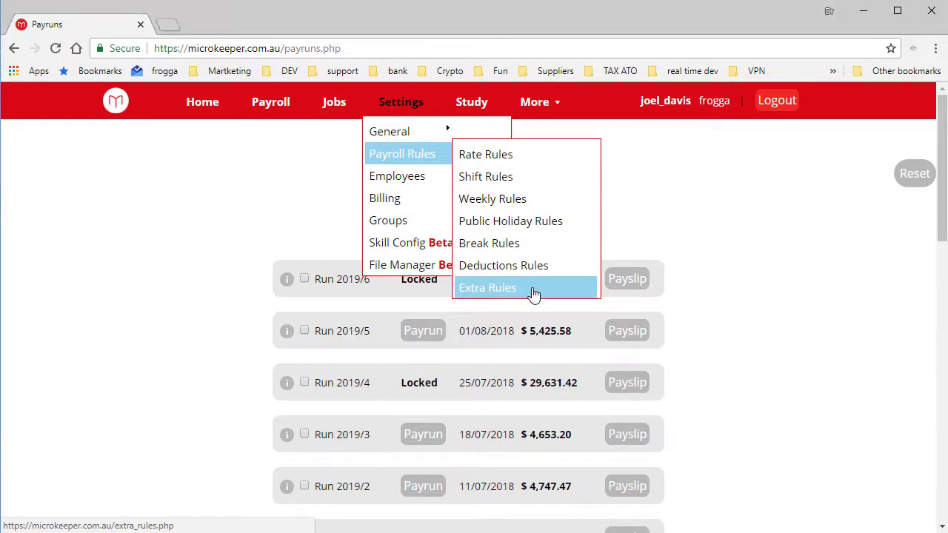
pyautogui.click(533, 293)
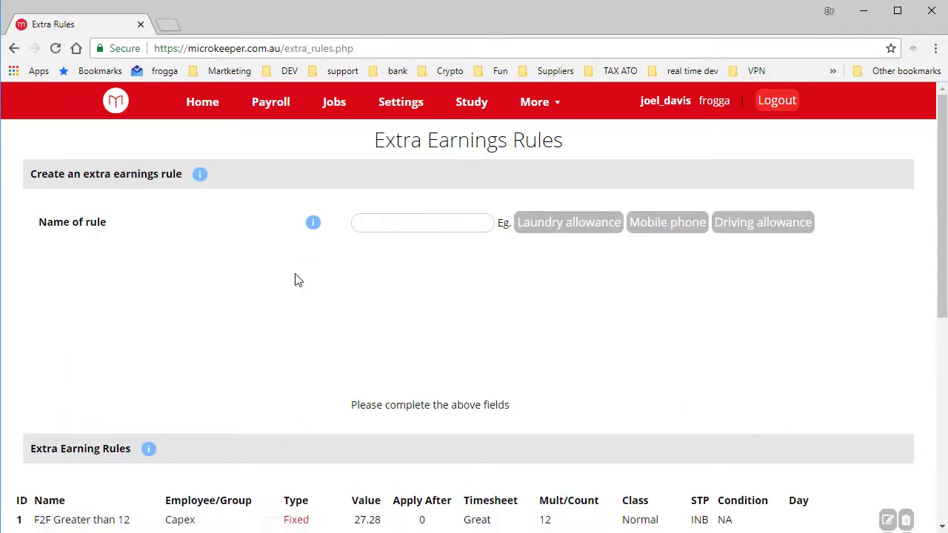
pyautogui.scroll(-4, 296, 278)
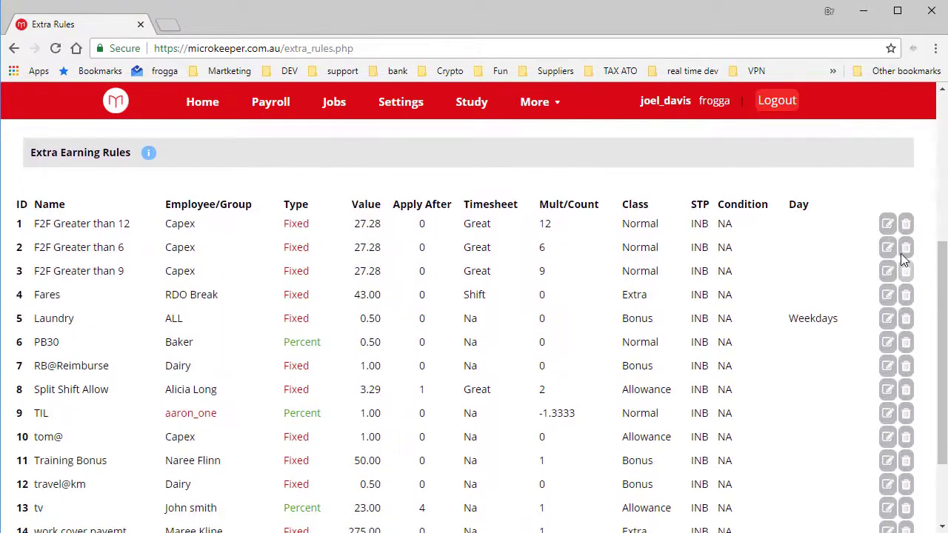
pyautogui.doubleClick(705, 202)
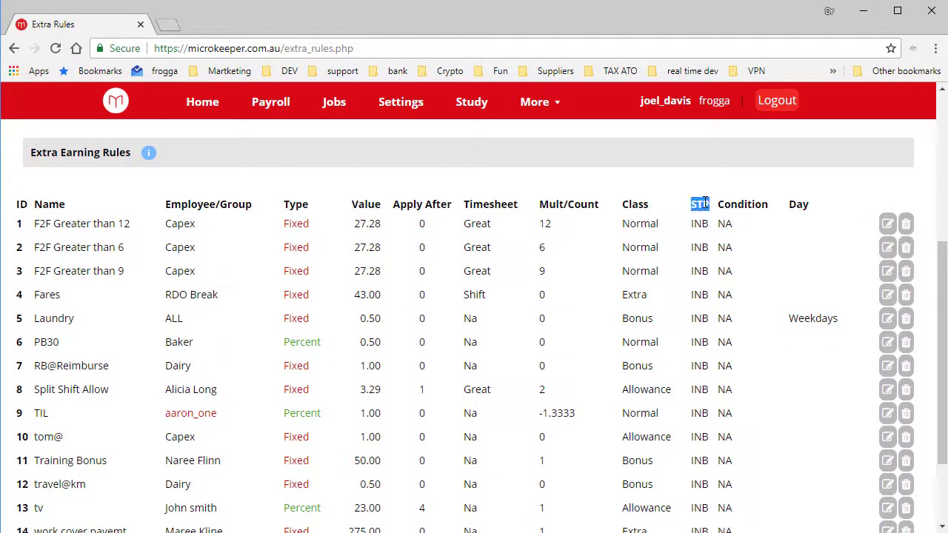
pyautogui.doubleClick(53, 316)
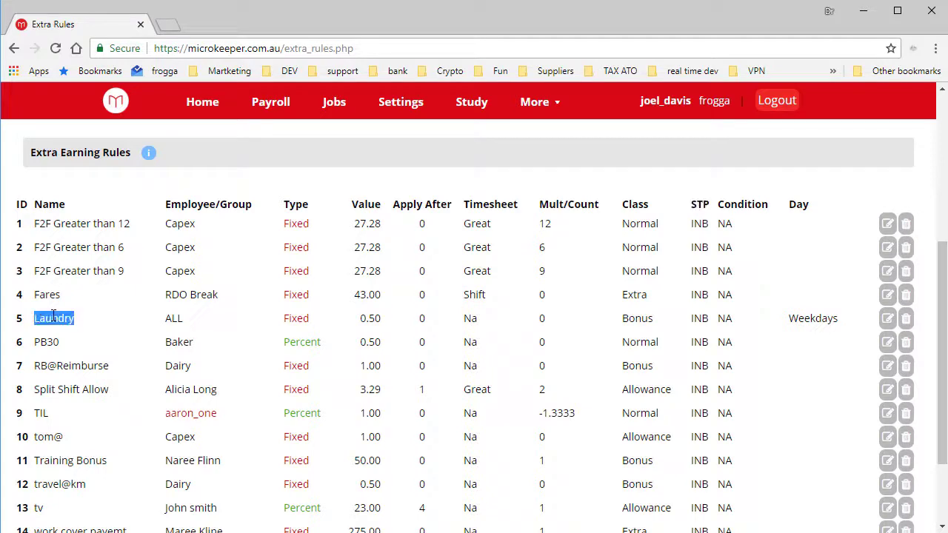
pyautogui.click(887, 318)
pyautogui.click(681, 400)
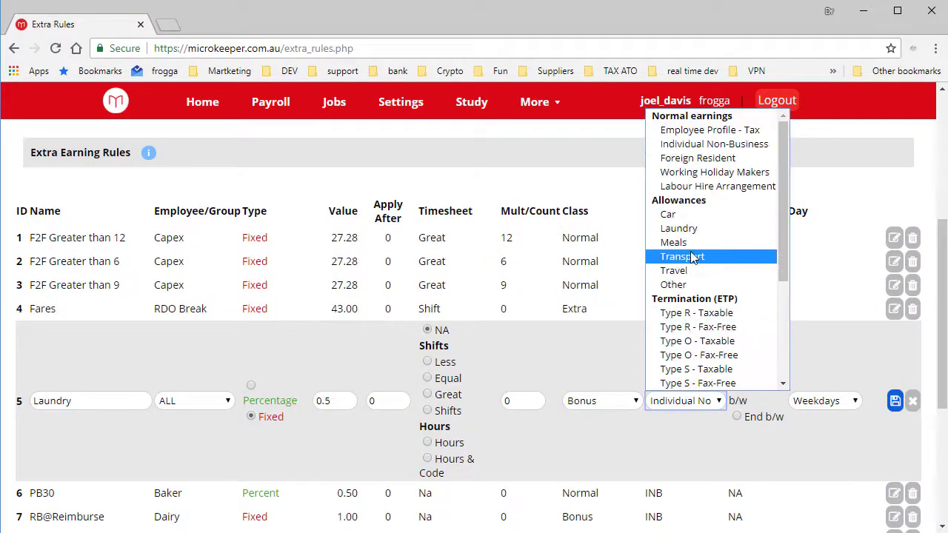
pyautogui.click(695, 234)
pyautogui.click(894, 401)
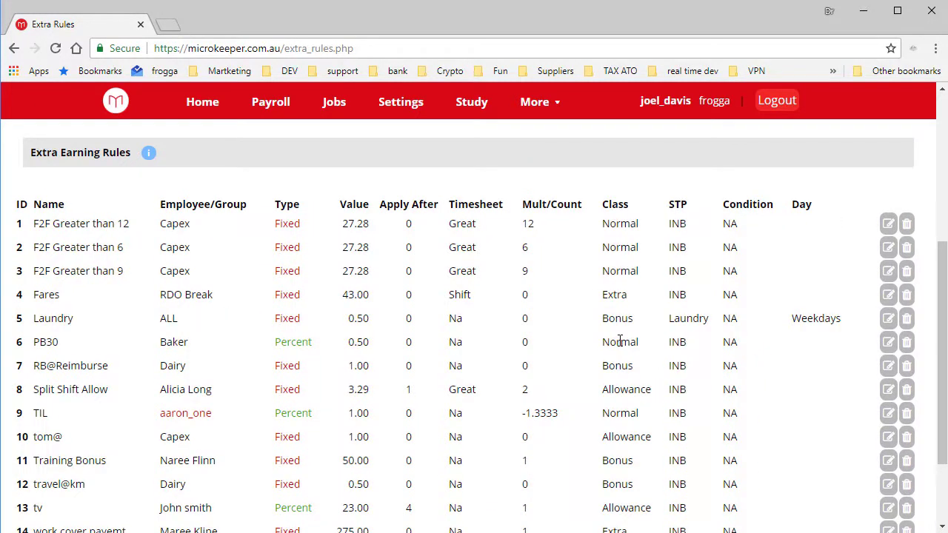
# Save the Basic OT 2 shift rule with STP category Employee Profile - Tax
pyautogui.moveTo(270, 104)
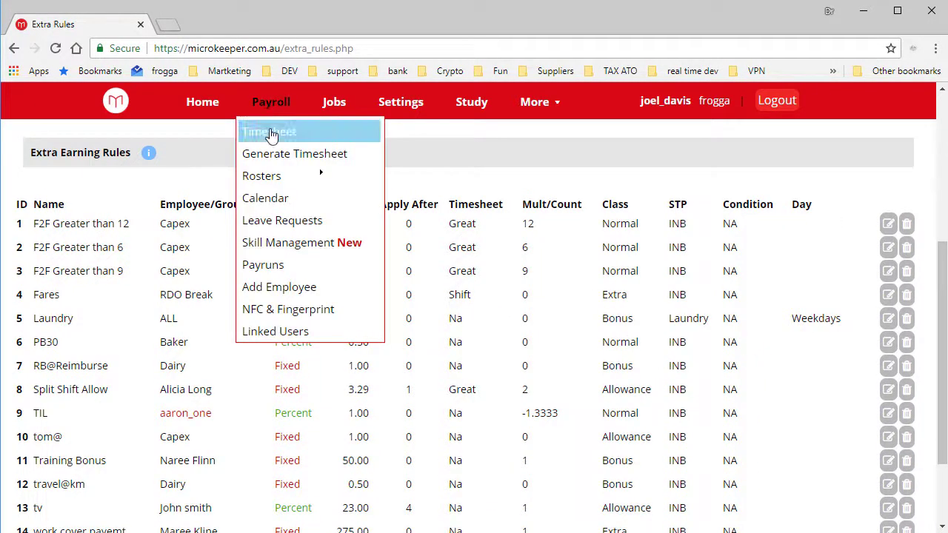
pyautogui.click(274, 264)
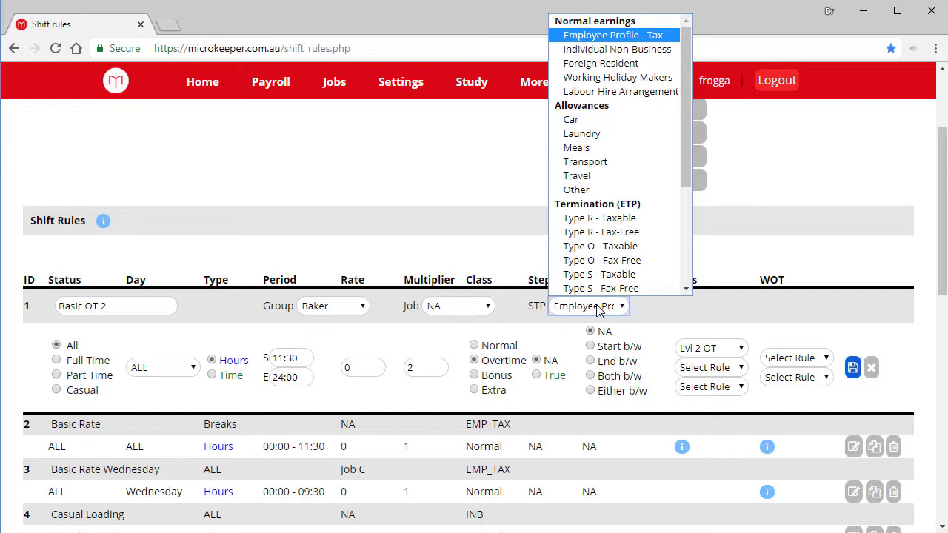
pyautogui.click(598, 307)
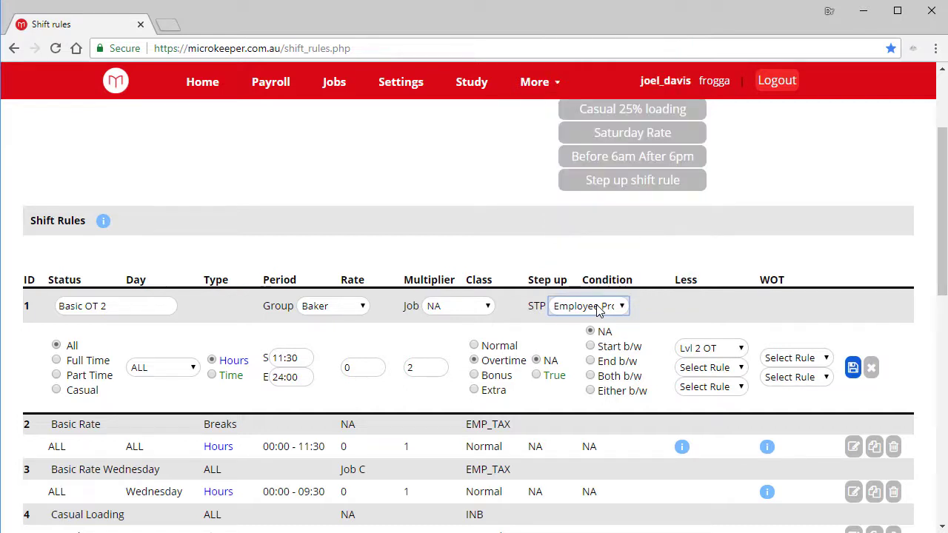
pyautogui.click(852, 367)
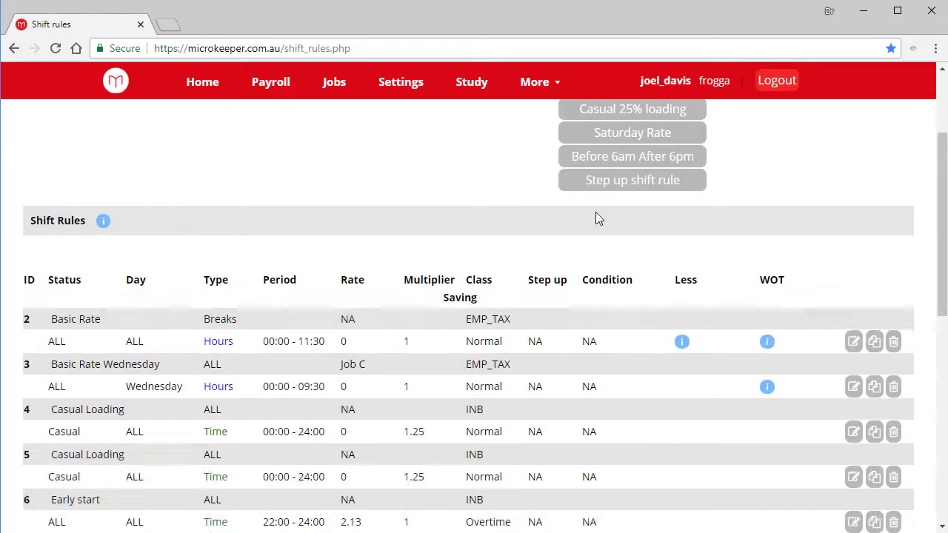
# Check the employee's tax profile in a new tab, then return to the July payslip
pyautogui.moveTo(408, 108)
pyautogui.middleClick(417, 155)
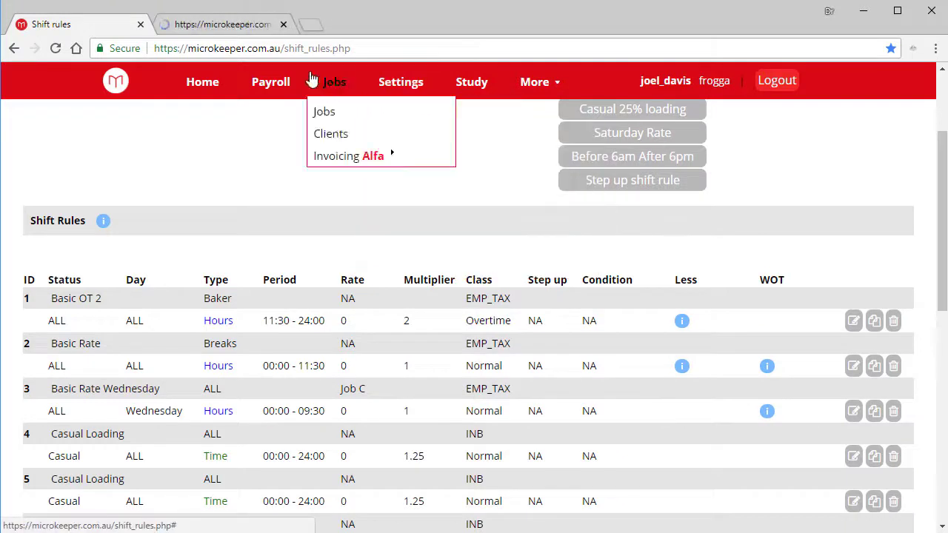
pyautogui.click(222, 24)
pyautogui.scroll(-10, 550, 353)
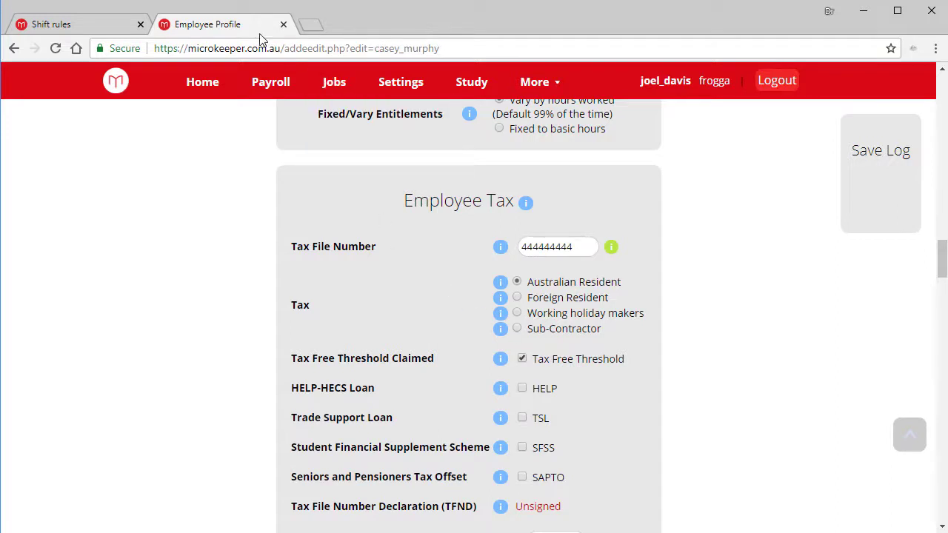
pyautogui.click(282, 24)
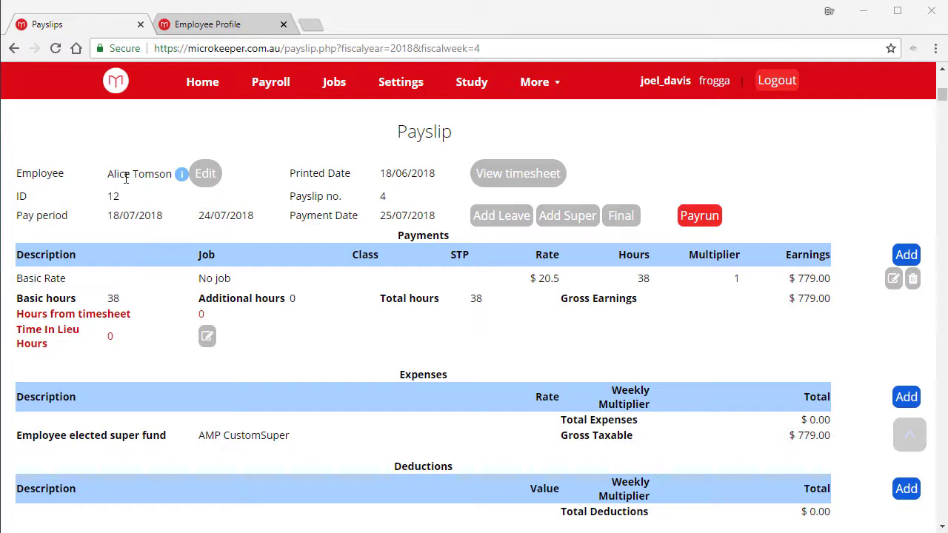
pyautogui.scroll(-1, 601, 365)
pyautogui.scroll(-4, 601, 364)
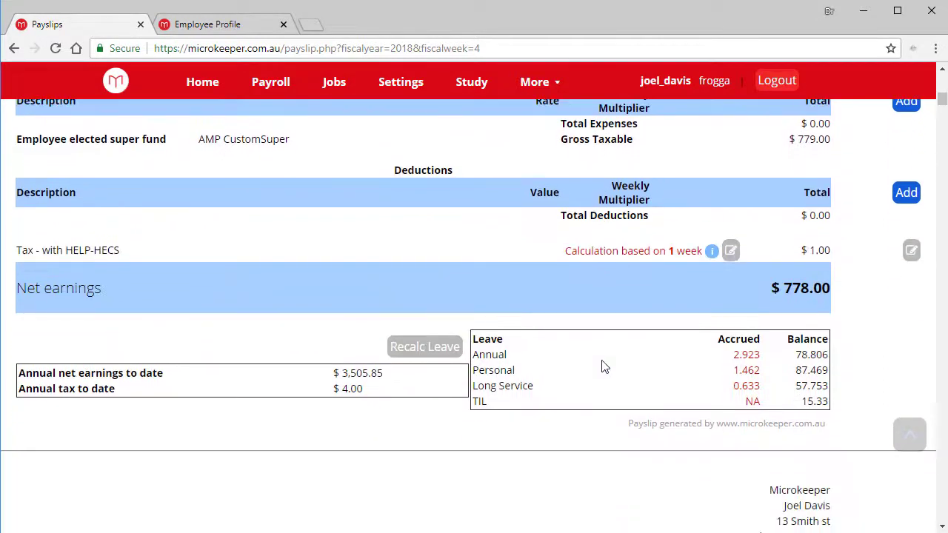
pyautogui.moveTo(487, 339); pyautogui.dragTo(695, 391)
pyautogui.click(704, 393)
pyautogui.scroll(5, 805, 352)
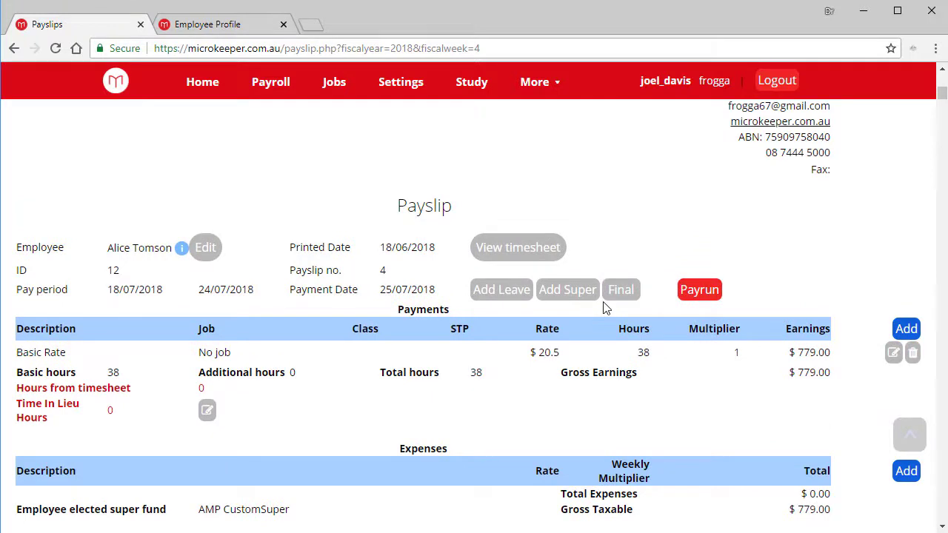
# Terminate the employee via Final, adding a 57.753-hour long service leave payout
pyautogui.click(614, 295)
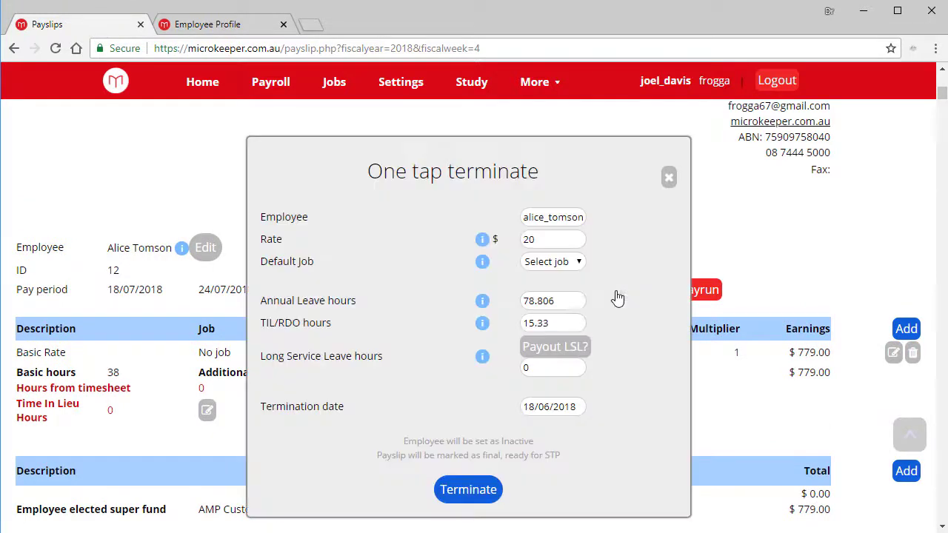
pyautogui.click(544, 358)
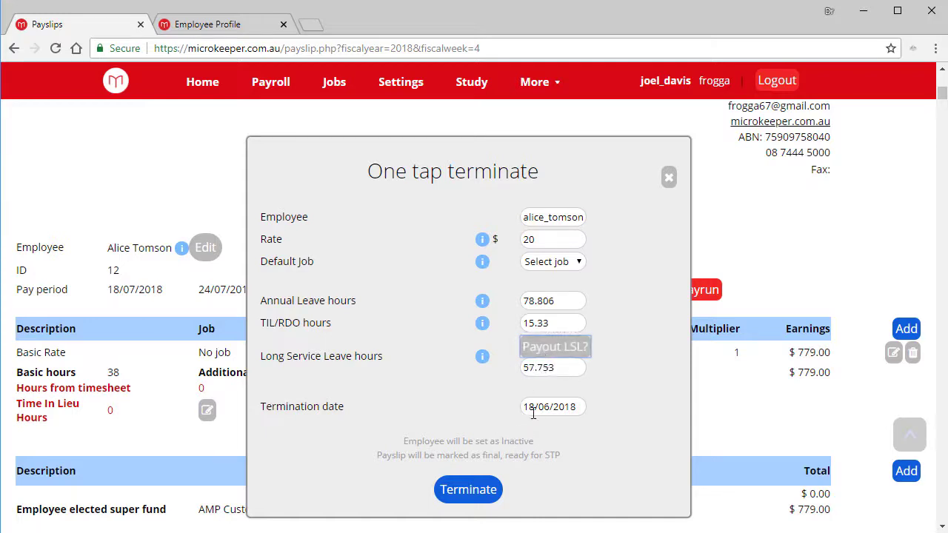
pyautogui.tripleClick(438, 436)
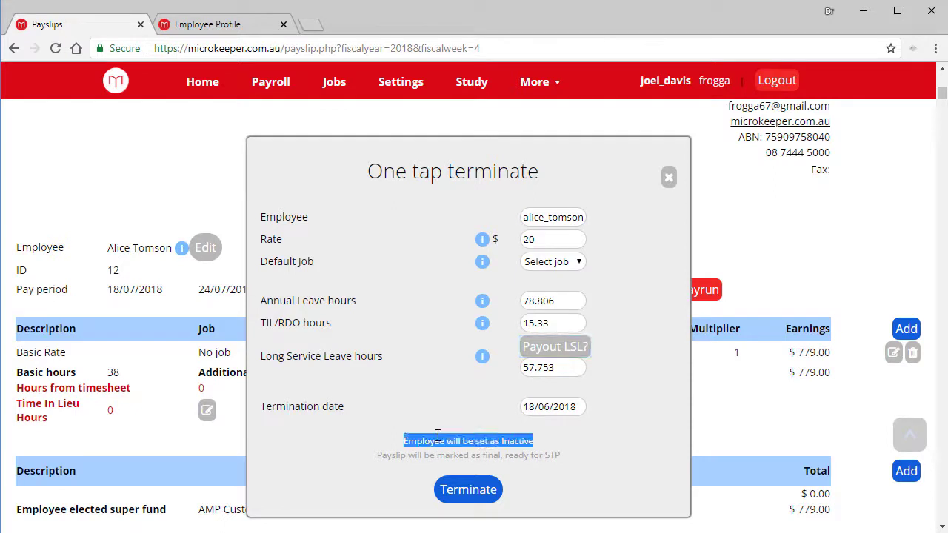
pyautogui.tripleClick(441, 456)
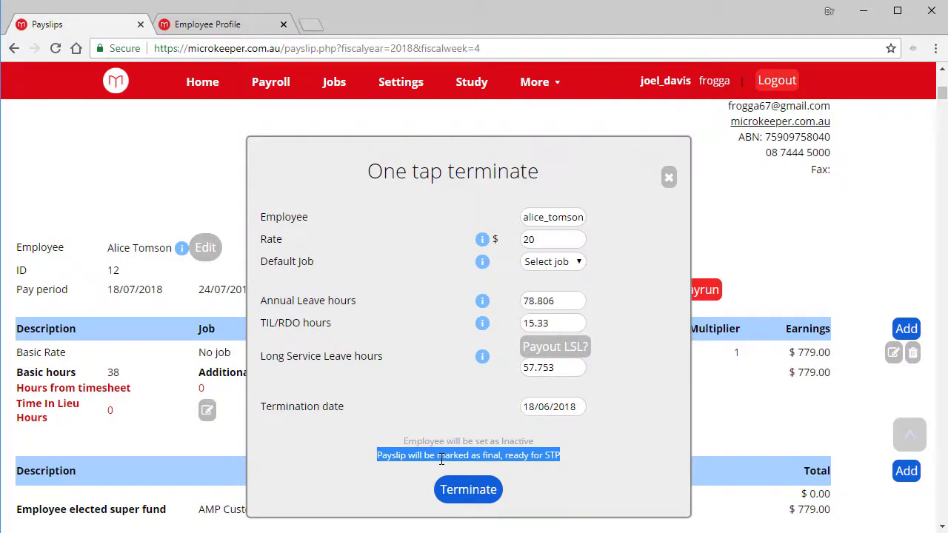
pyautogui.click(441, 459)
# Terminate the employee and check the zeroed leave balances in the Leave table
pyautogui.click(453, 490)
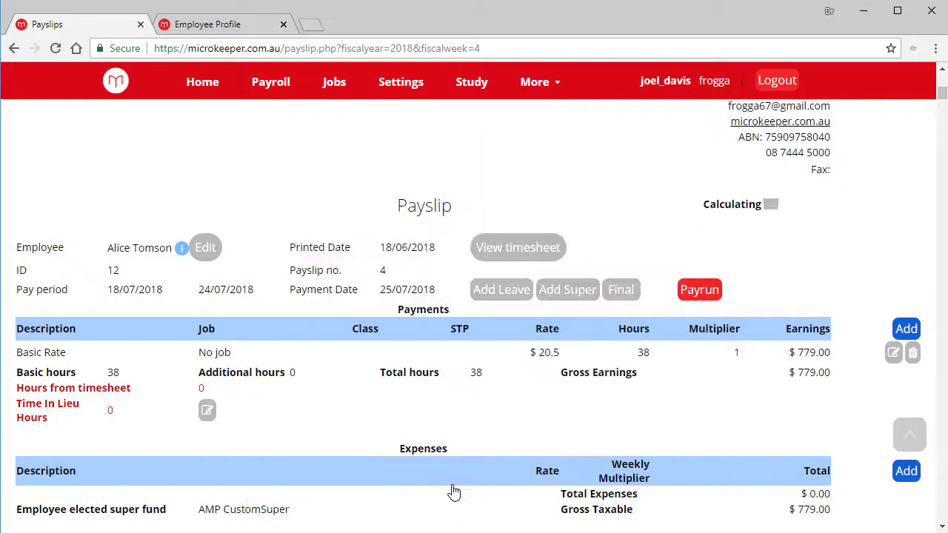
pyautogui.scroll(-3, 447, 388)
pyautogui.scroll(-4, 448, 381)
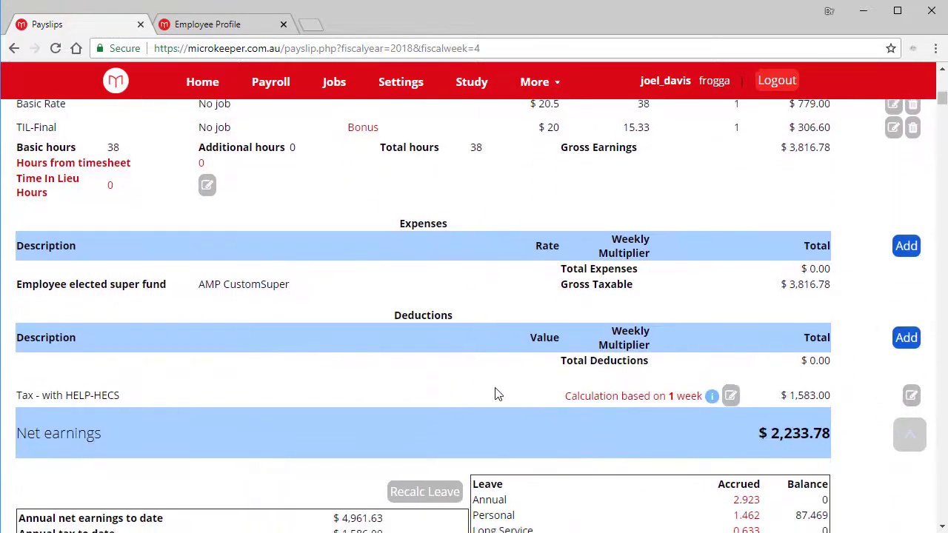
pyautogui.moveTo(754, 348); pyautogui.dragTo(759, 419)
pyautogui.click(761, 413)
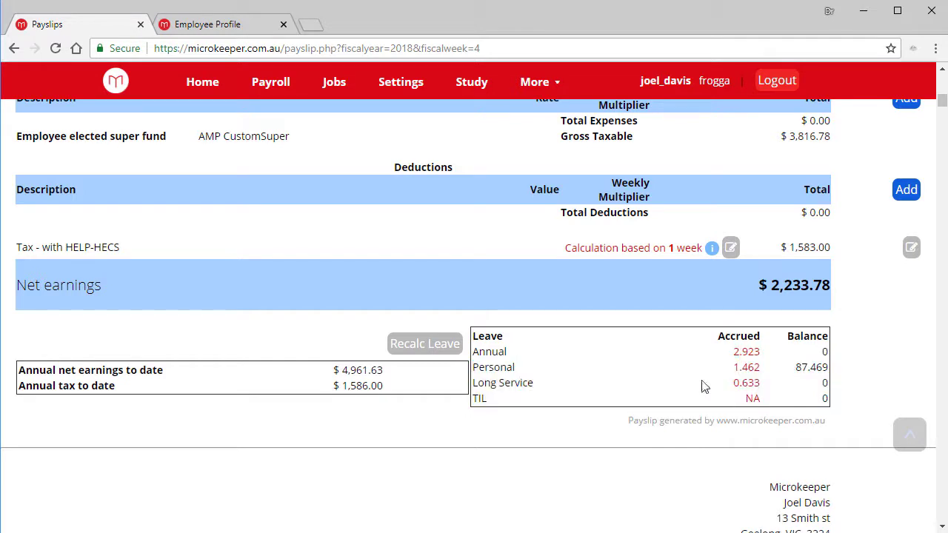
pyautogui.scroll(5, 704, 386)
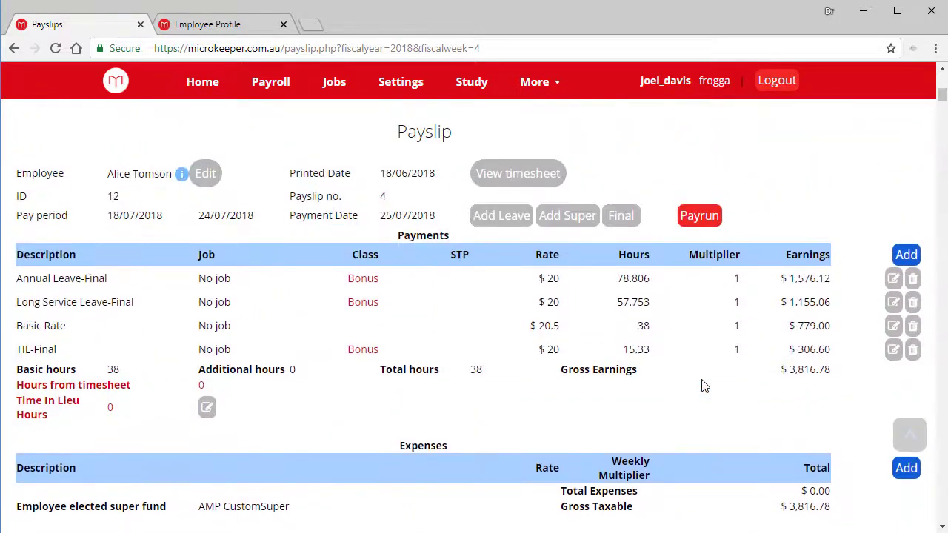
# Re-run the termination to add Annual Leave-Final, Long Service Leave-Final and TIL-Final rows, totalling $3,816.78 gross
pyautogui.click(621, 215)
pyautogui.click(476, 493)
pyautogui.doubleClick(99, 278)
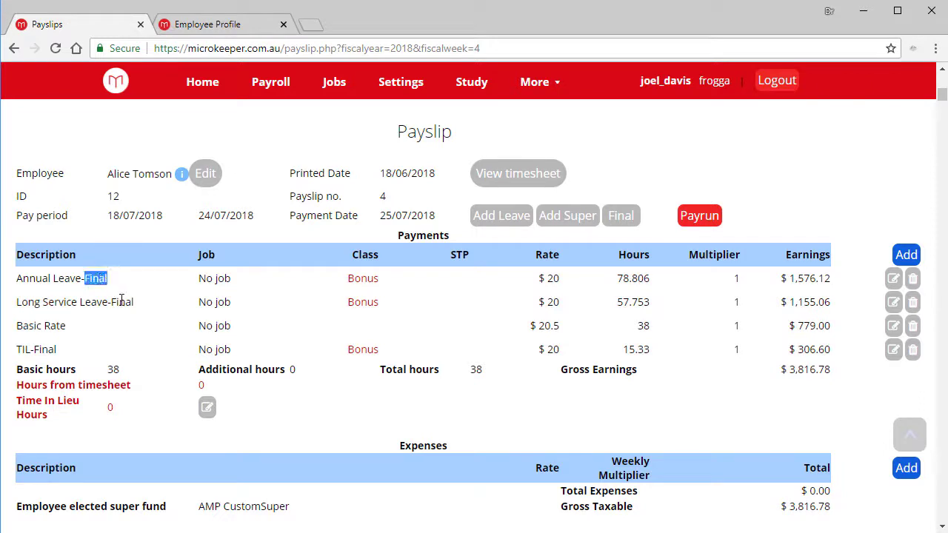
pyautogui.doubleClick(121, 301)
pyautogui.doubleClick(46, 349)
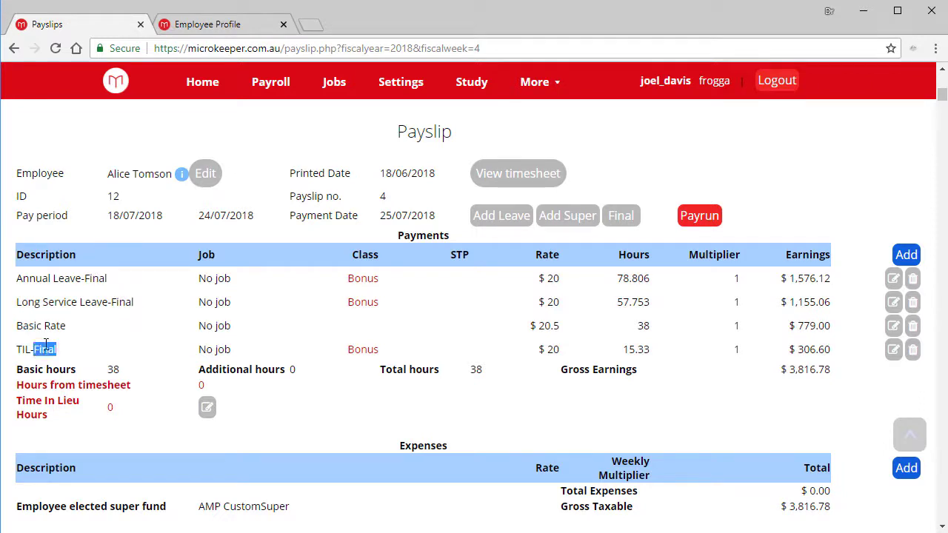
pyautogui.click(81, 356)
# Add a 'Lump' payment at rate 200 classified as STP Lump A - Type T
pyautogui.scroll(-1, 219, 450)
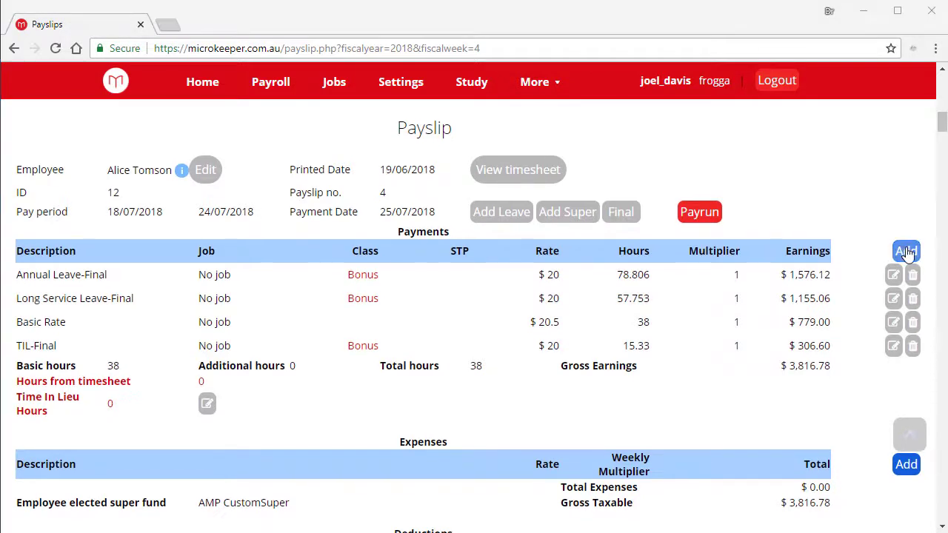
pyautogui.click(906, 251)
pyautogui.click(374, 218)
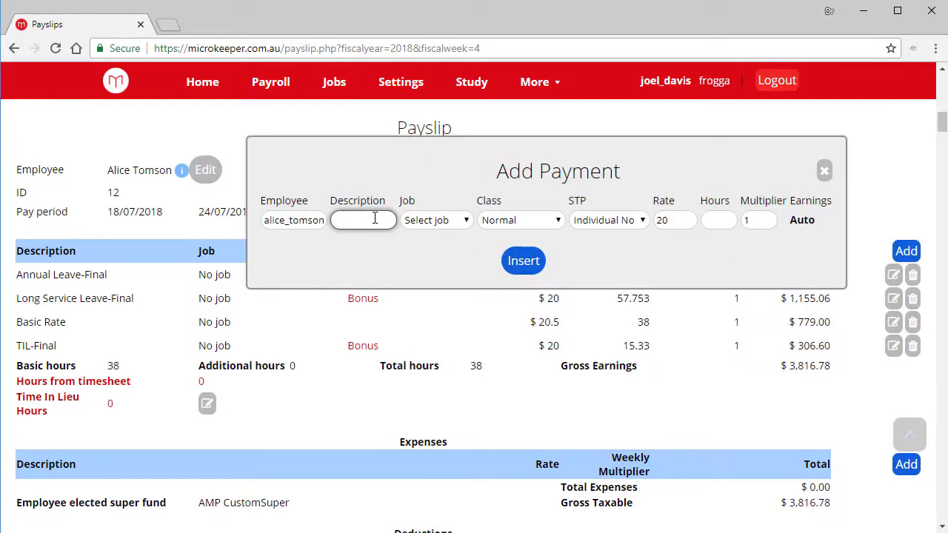
pyautogui.write('Lump')
pyautogui.click(685, 222)
pyautogui.write('0')
pyautogui.press('Tab')
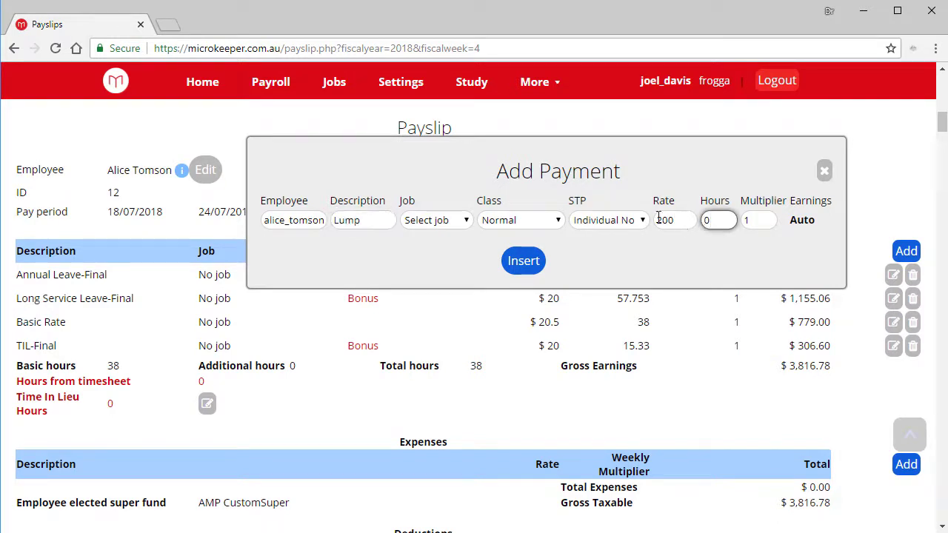
pyautogui.click(585, 223)
pyautogui.click(636, 463)
pyautogui.click(523, 260)
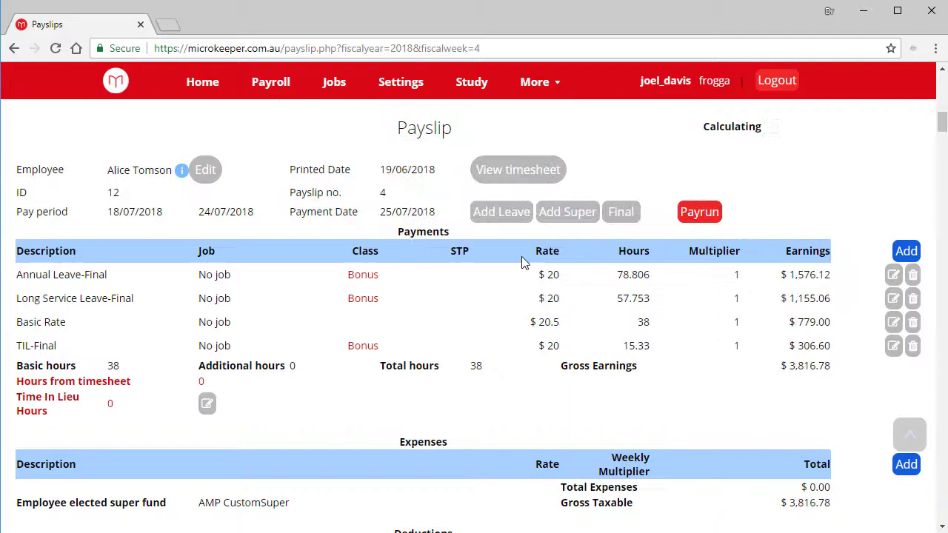
# Add a $100 'ETP' payment classified as Type S - Taxable
pyautogui.click(906, 251)
pyautogui.click(364, 222)
pyautogui.write('E')
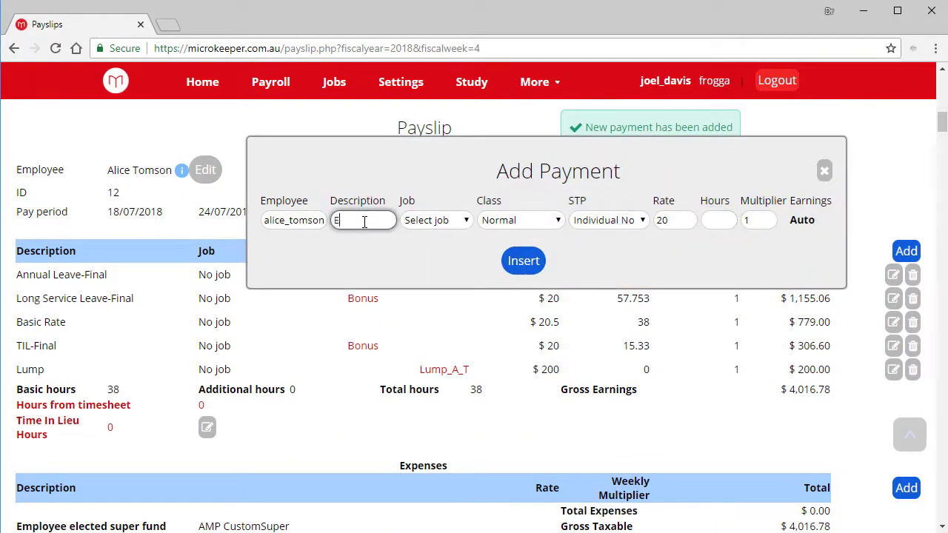
pyautogui.write('TP')
pyautogui.click(585, 220)
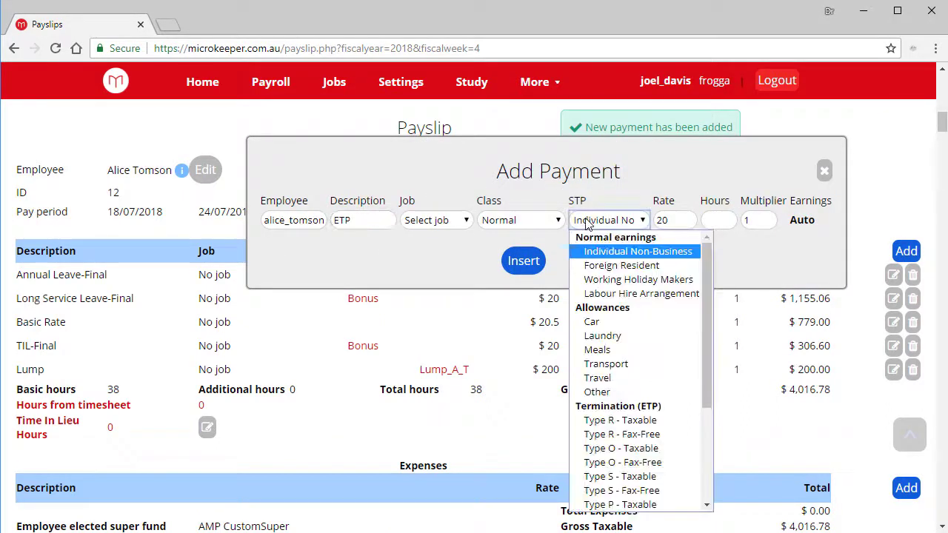
pyautogui.scroll(-3, 637, 356)
pyautogui.click(637, 328)
pyautogui.click(675, 221)
pyautogui.doubleClick(674, 221)
pyautogui.write('100')
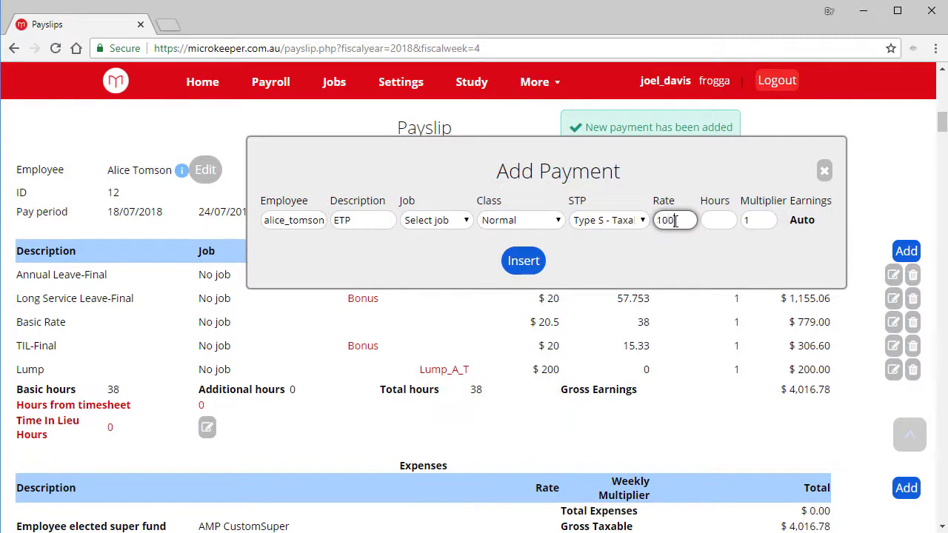
pyautogui.click(523, 260)
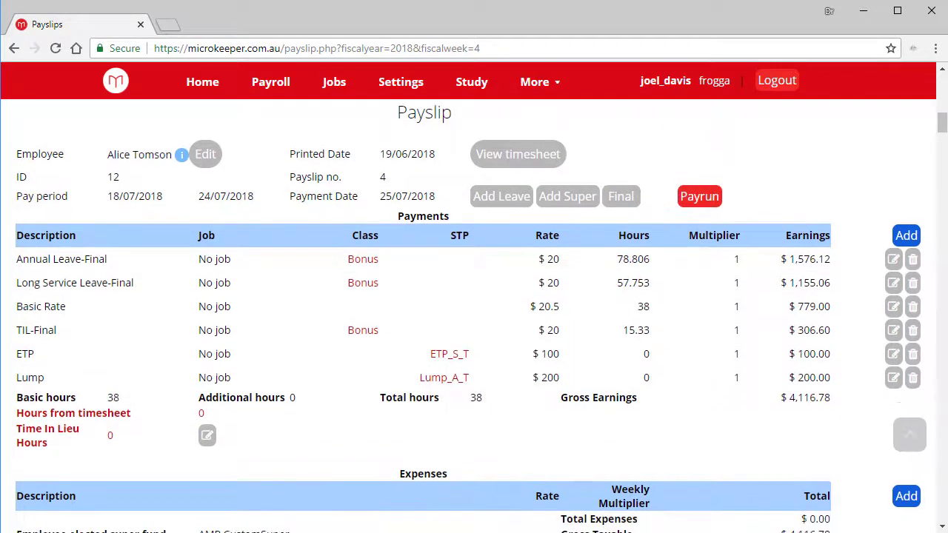
# Prepare a Car allowance payment at rate 50
pyautogui.click(904, 237)
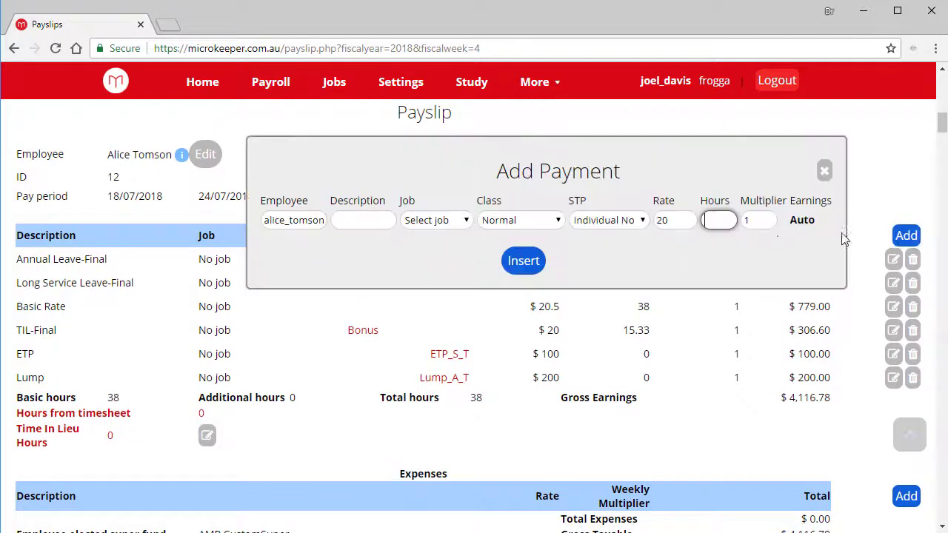
pyautogui.click(362, 221)
pyautogui.write('Car')
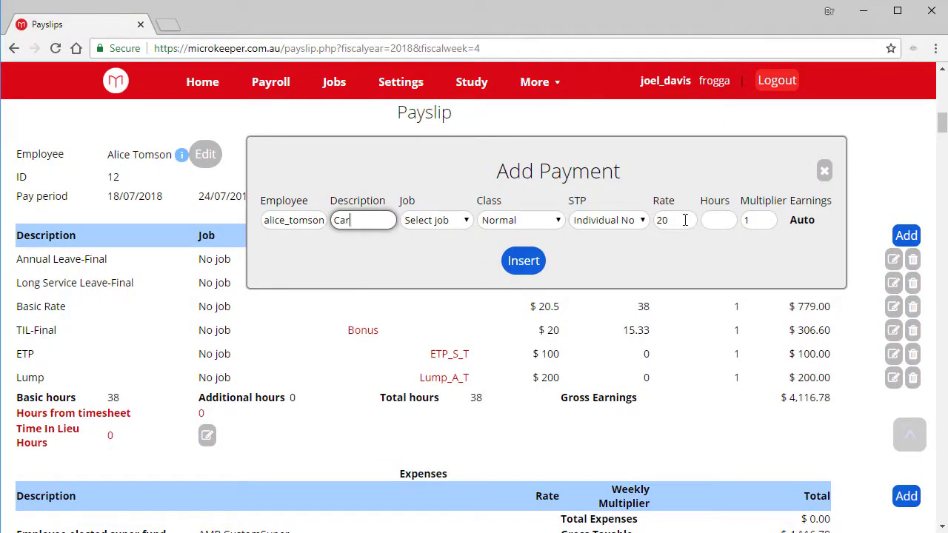
pyautogui.doubleClick(685, 219)
pyautogui.write('50')
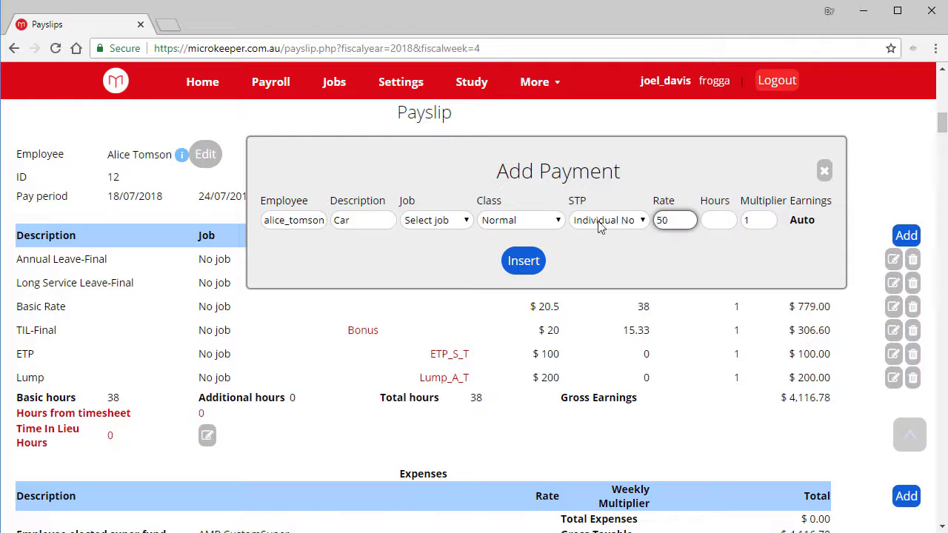
pyautogui.click(600, 226)
pyautogui.click(596, 319)
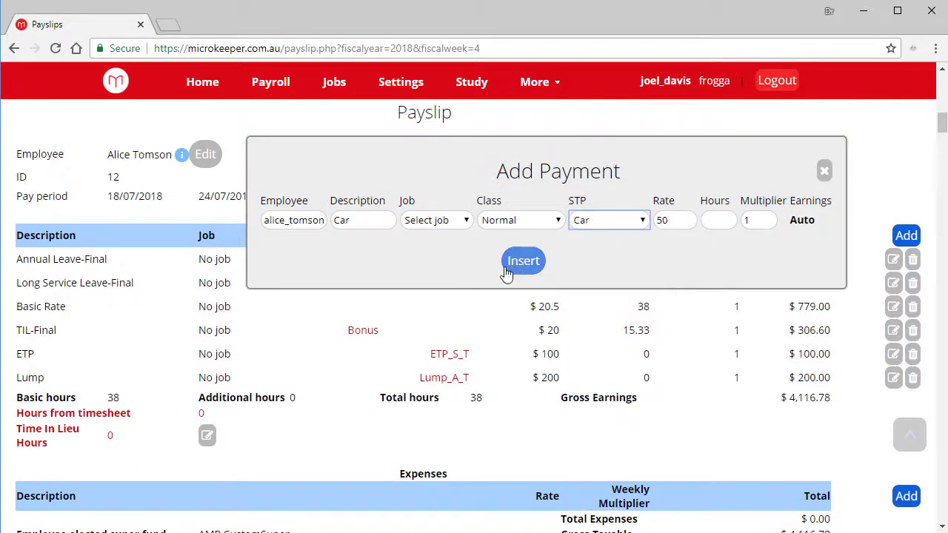
# Insert the $50 car allowance, lock the pay week, and review the STP data as a Normal payrun
pyautogui.click(524, 261)
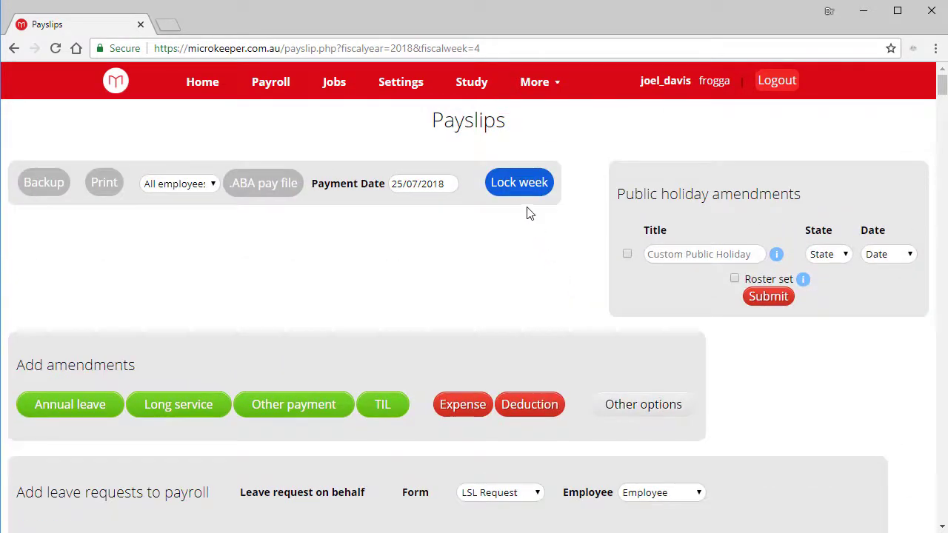
pyautogui.click(522, 187)
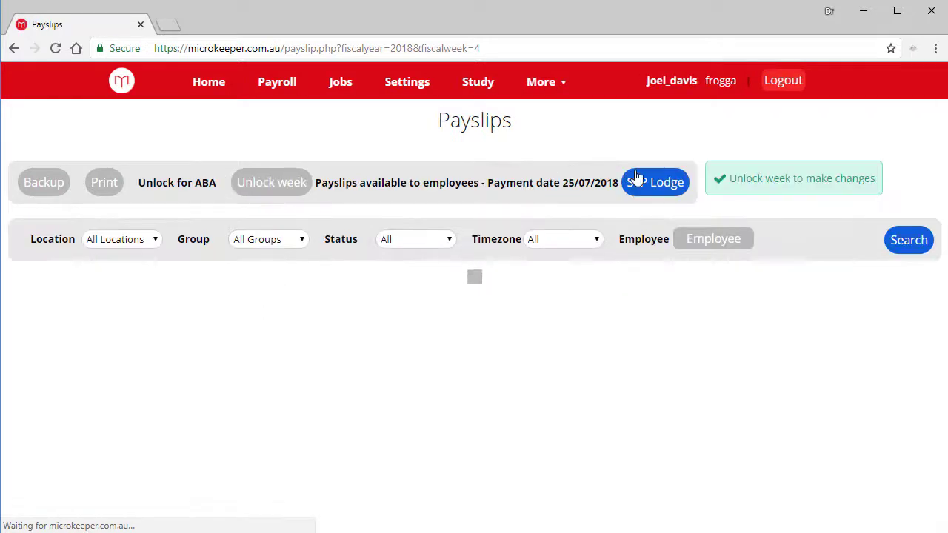
pyautogui.click(666, 182)
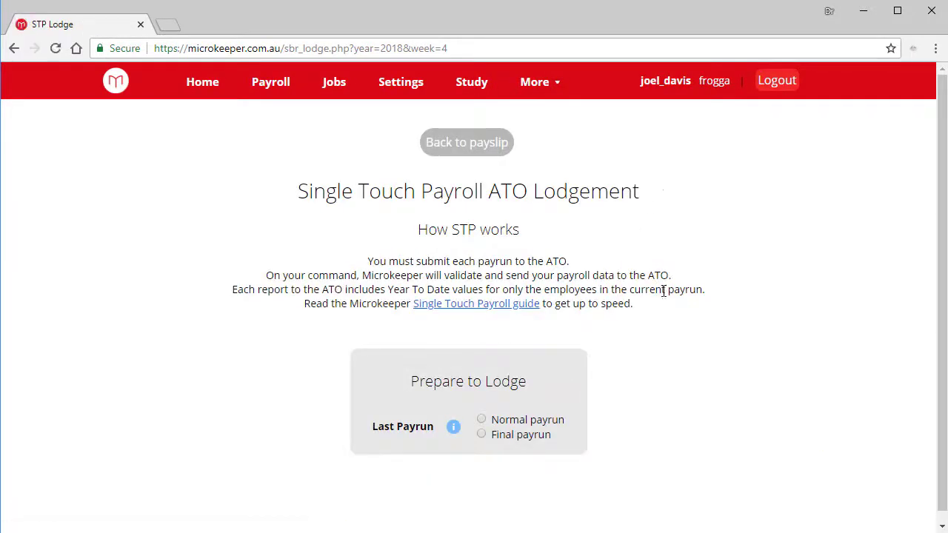
pyautogui.click(481, 420)
pyautogui.scroll(-1, 481, 429)
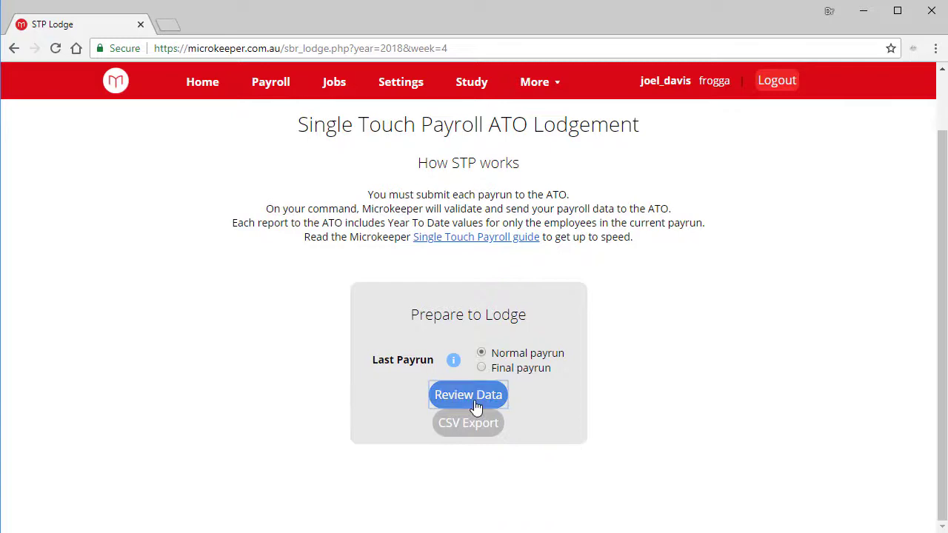
pyautogui.click(475, 403)
# Hide all the field groups in the STP data table
pyautogui.scroll(-4, 402, 349)
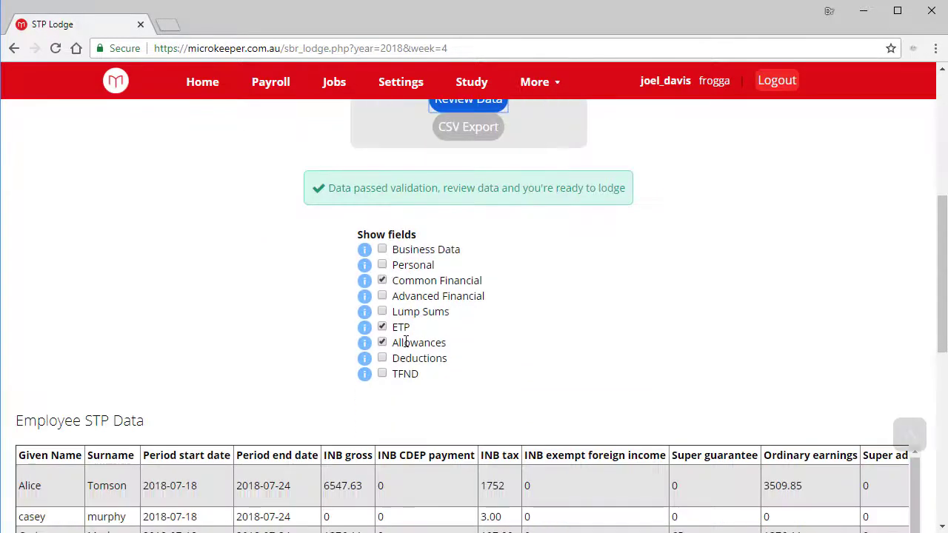
pyautogui.click(382, 279)
pyautogui.click(382, 311)
pyautogui.click(382, 311)
pyautogui.click(382, 327)
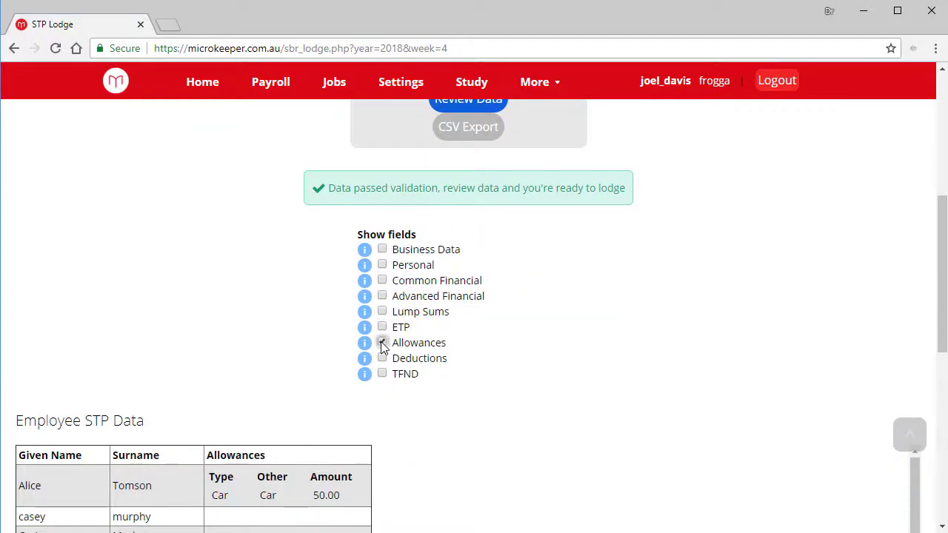
pyautogui.click(382, 342)
pyautogui.scroll(-1, 305, 285)
pyautogui.scroll(-2, 306, 284)
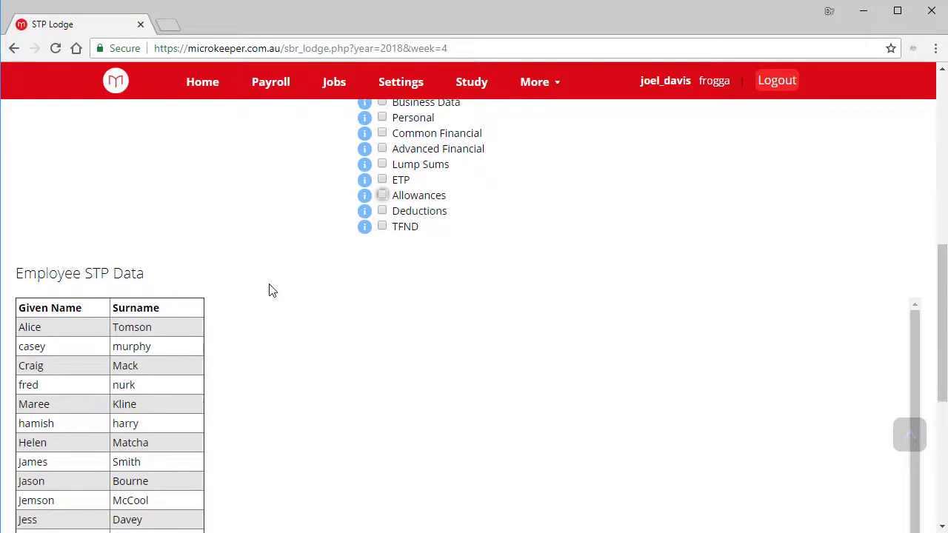
pyautogui.scroll(1, 270, 273)
# Inspect the Common Financial, Lump Sums, ETP, Allowances and Deductions columns one group at a time
pyautogui.click(382, 206)
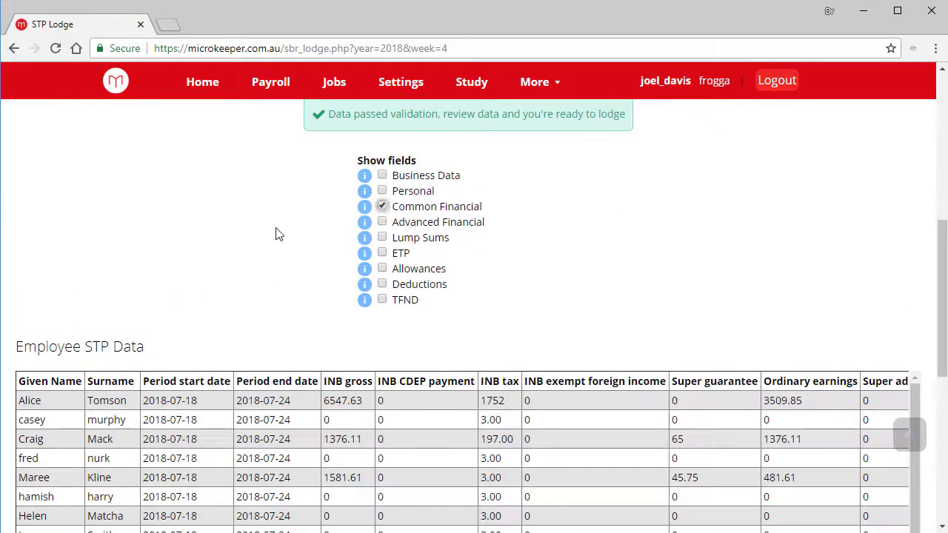
pyautogui.click(382, 206)
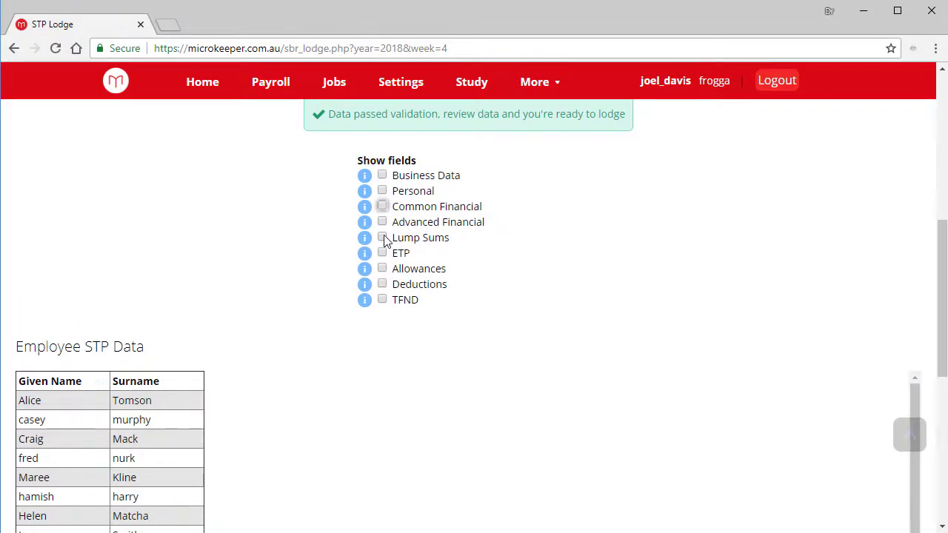
pyautogui.click(382, 236)
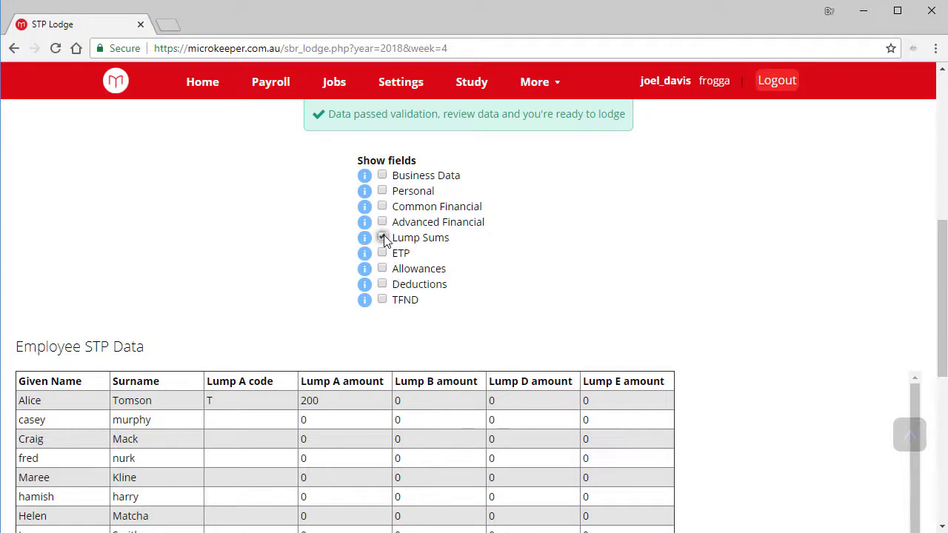
pyautogui.click(382, 237)
pyautogui.click(382, 252)
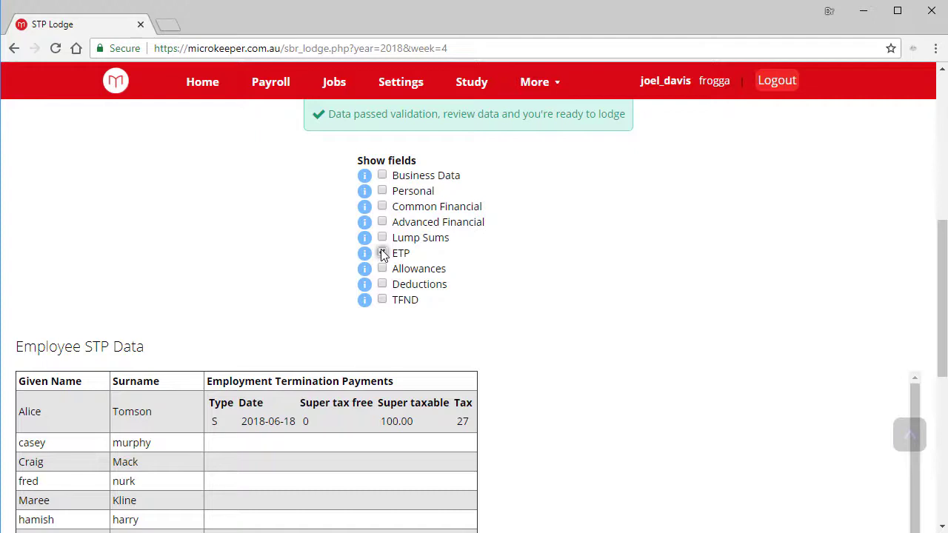
pyautogui.click(382, 253)
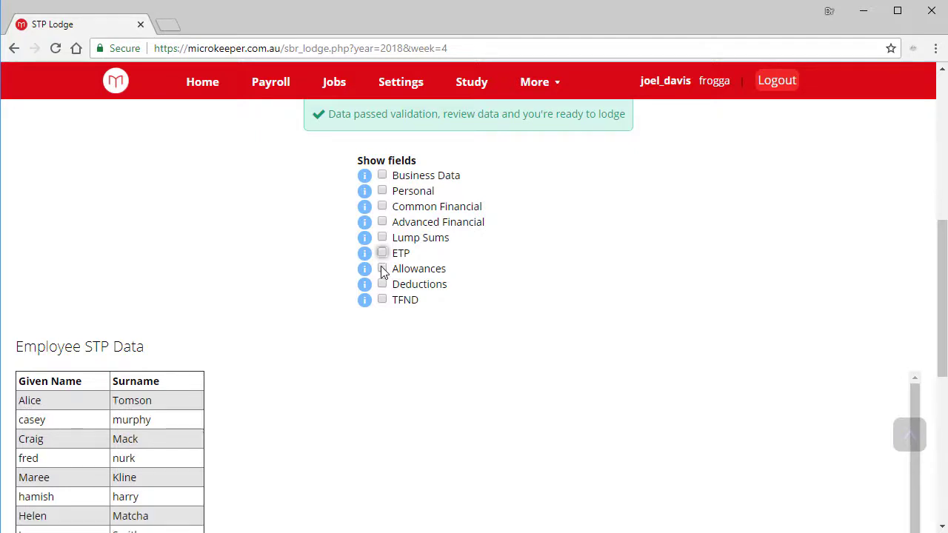
pyautogui.click(382, 268)
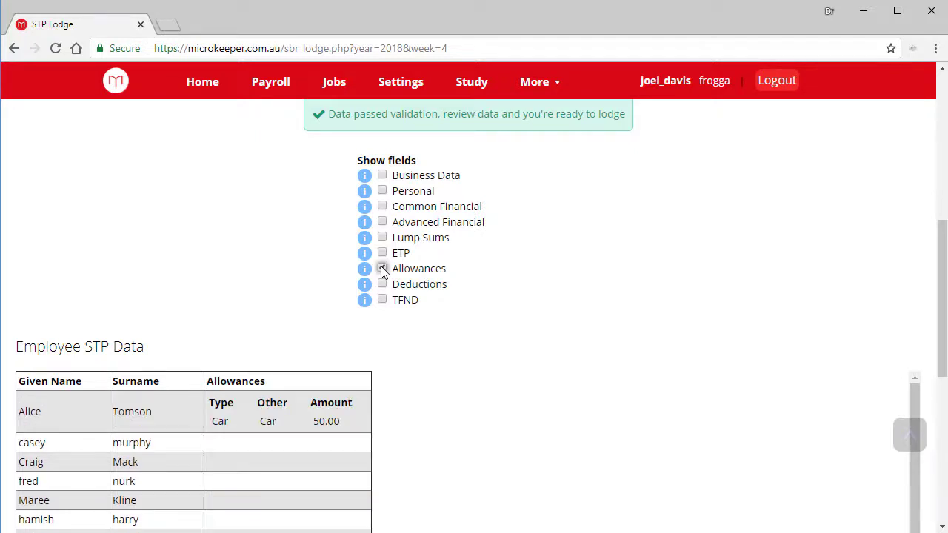
pyautogui.click(382, 268)
pyautogui.click(382, 284)
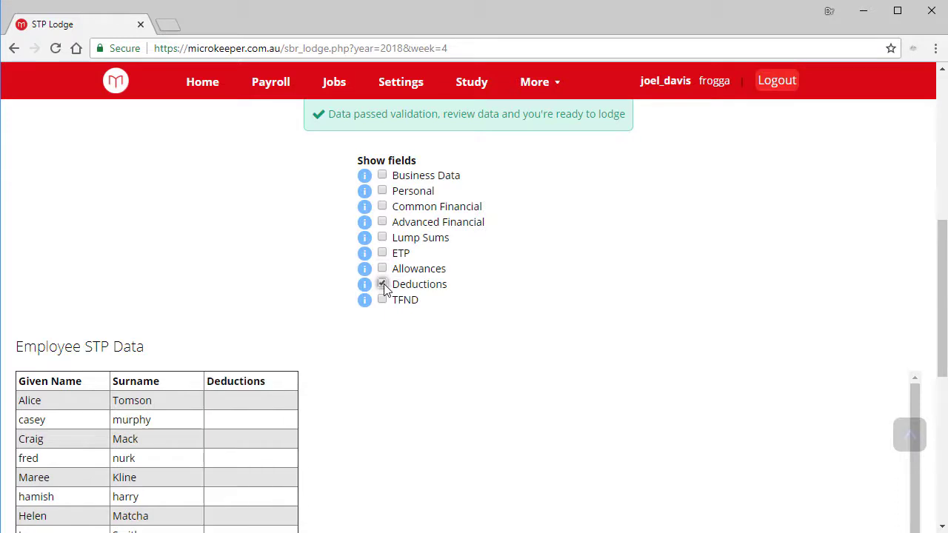
pyautogui.click(382, 284)
# Inspect the TFND columns, then return to the payslips
pyautogui.click(382, 300)
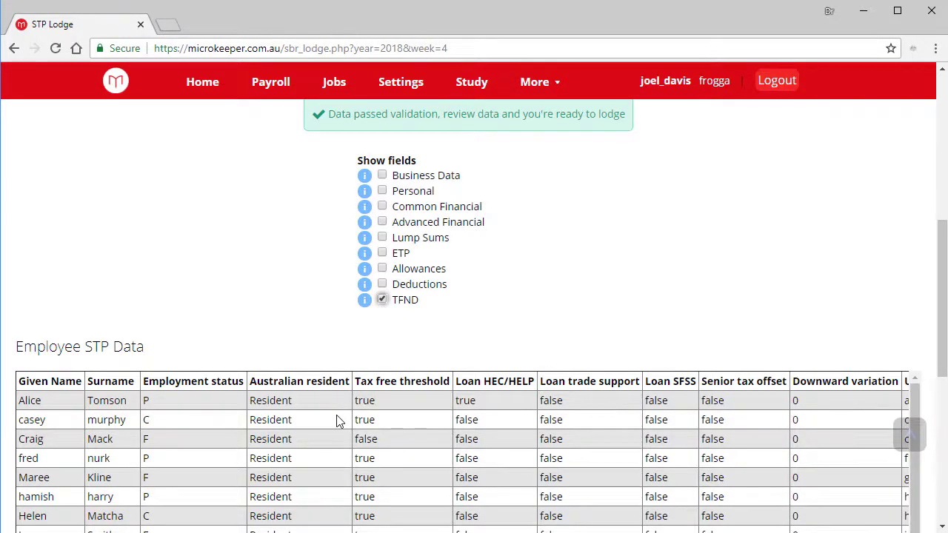
pyautogui.hscroll(2, 337, 419)
pyautogui.hscroll(2, 338, 419)
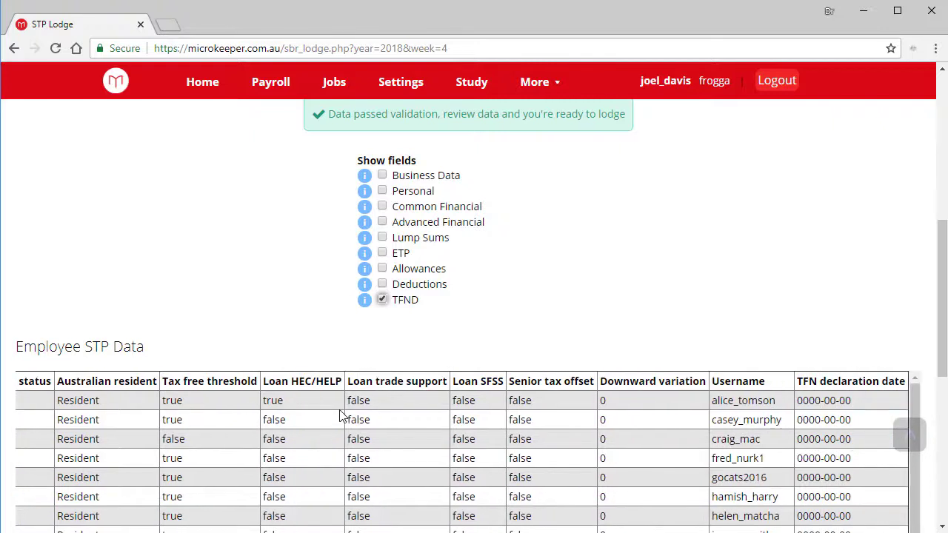
pyautogui.hscroll(-3, 338, 417)
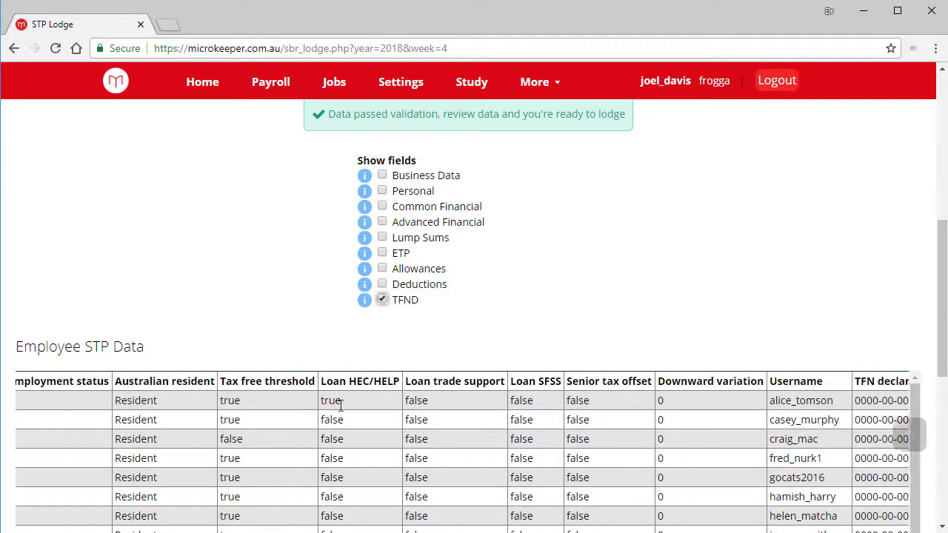
pyautogui.click(382, 299)
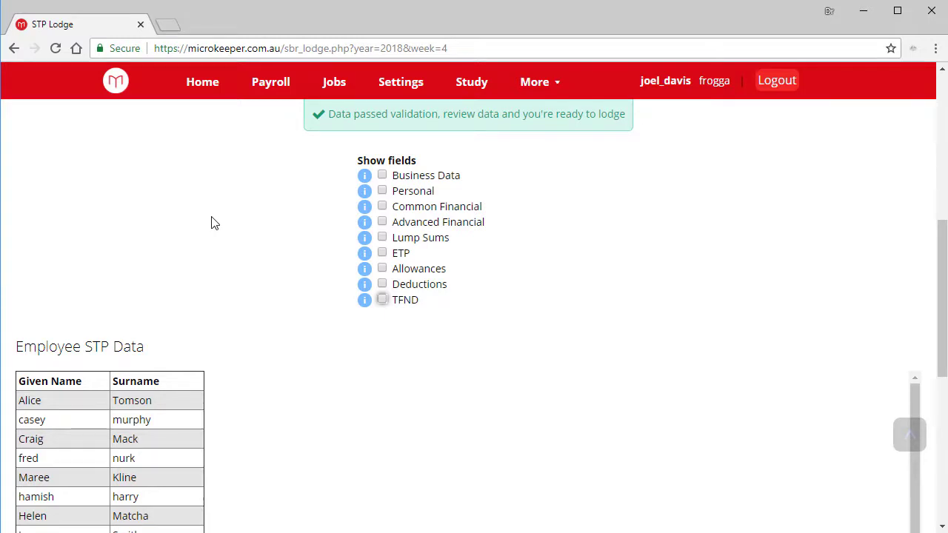
pyautogui.press('F5')
pyautogui.click(438, 151)
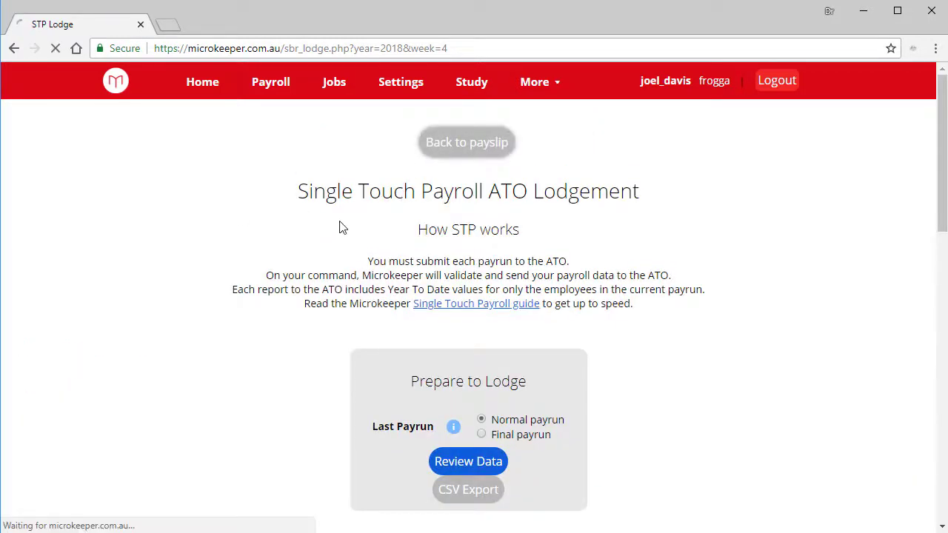